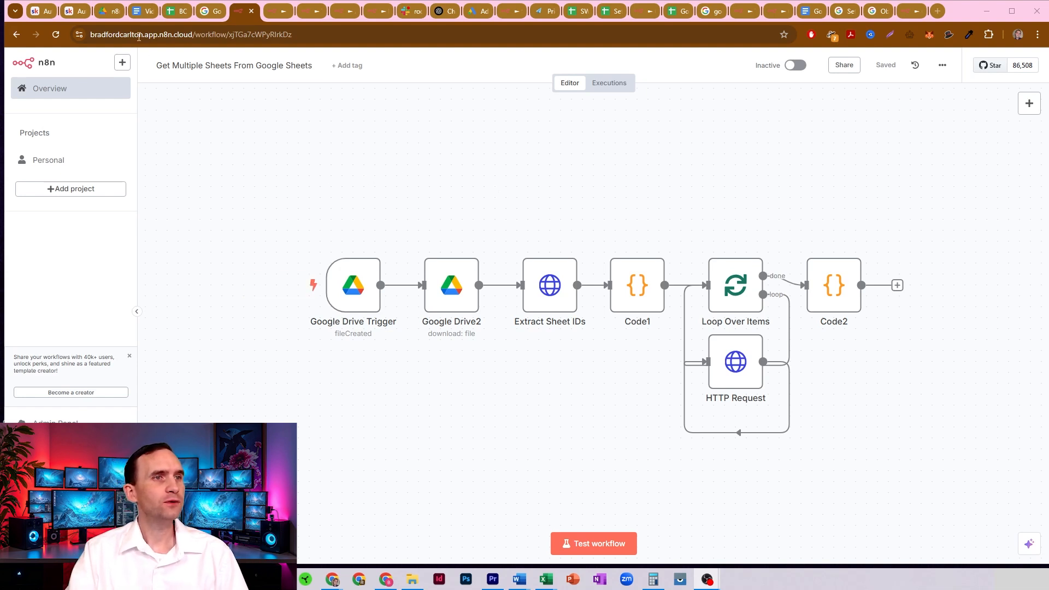
# Step: Open the Copy of Set up openai api Keyword Data spreadsheet from Drive's n8n Tests folder and review its keyword column
pyautogui.click(104, 13)
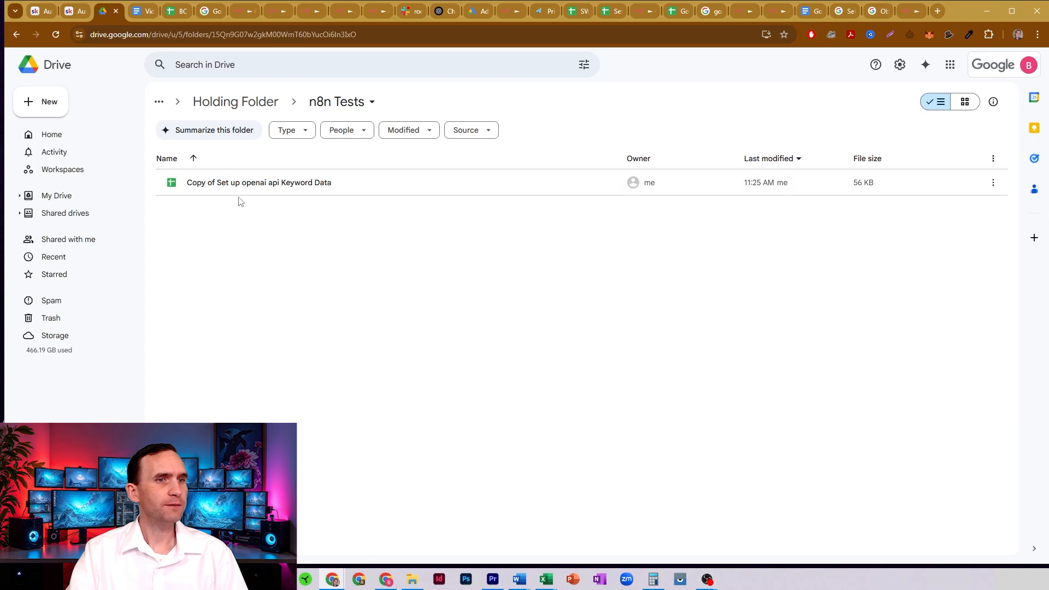
pyautogui.doubleClick(246, 188)
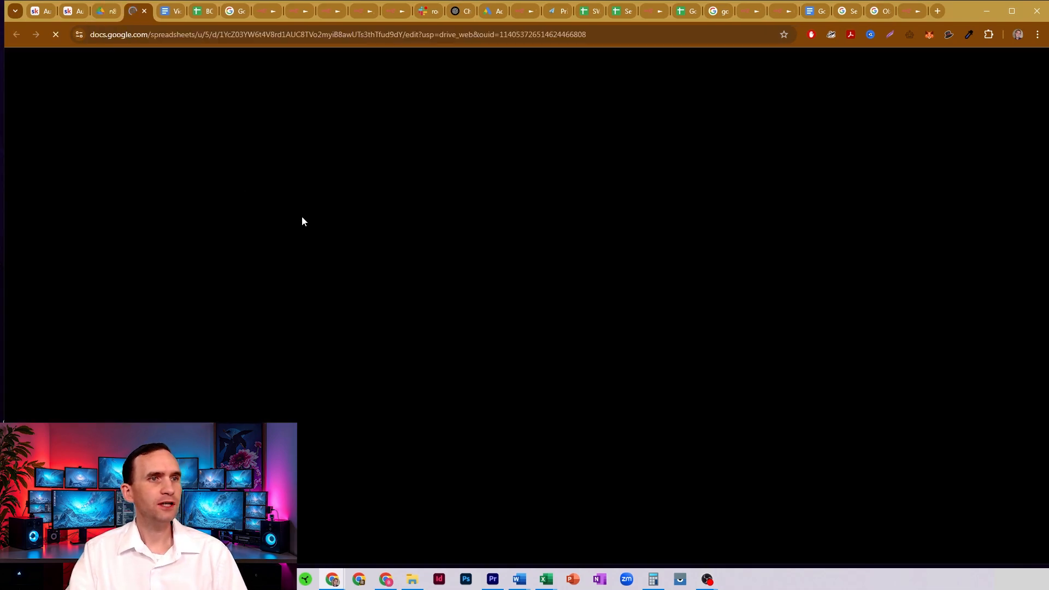
pyautogui.scroll(-6, 152, 197)
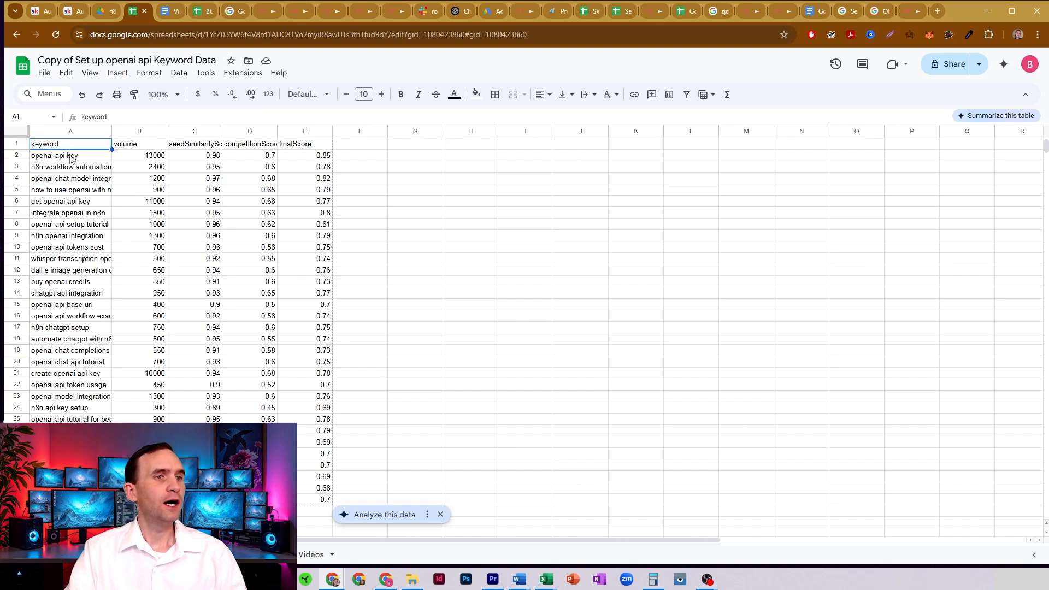
pyautogui.moveTo(70, 156); pyautogui.dragTo(70, 487)
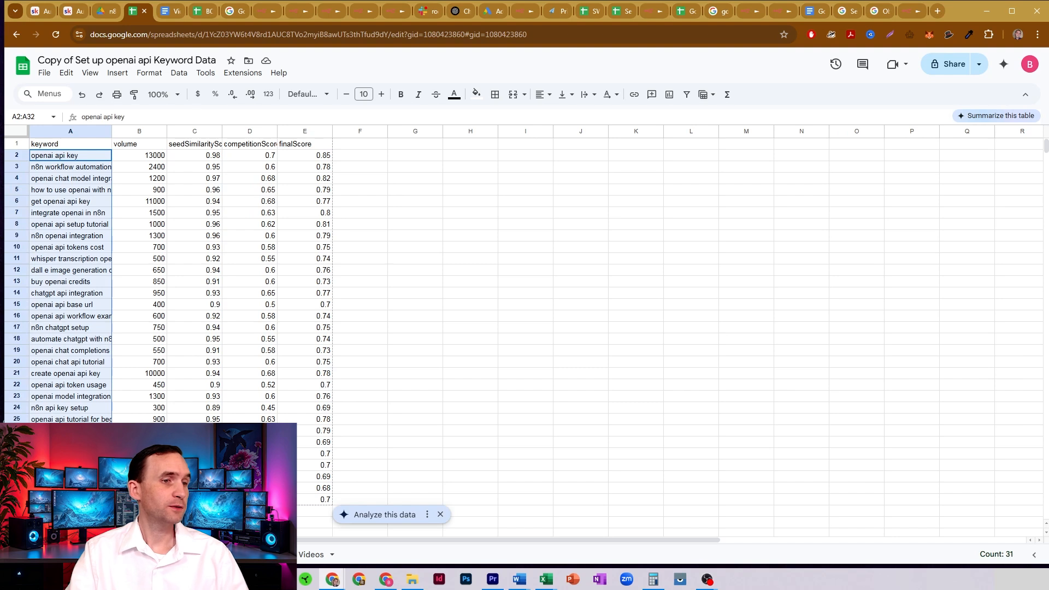
pyautogui.click(66, 326)
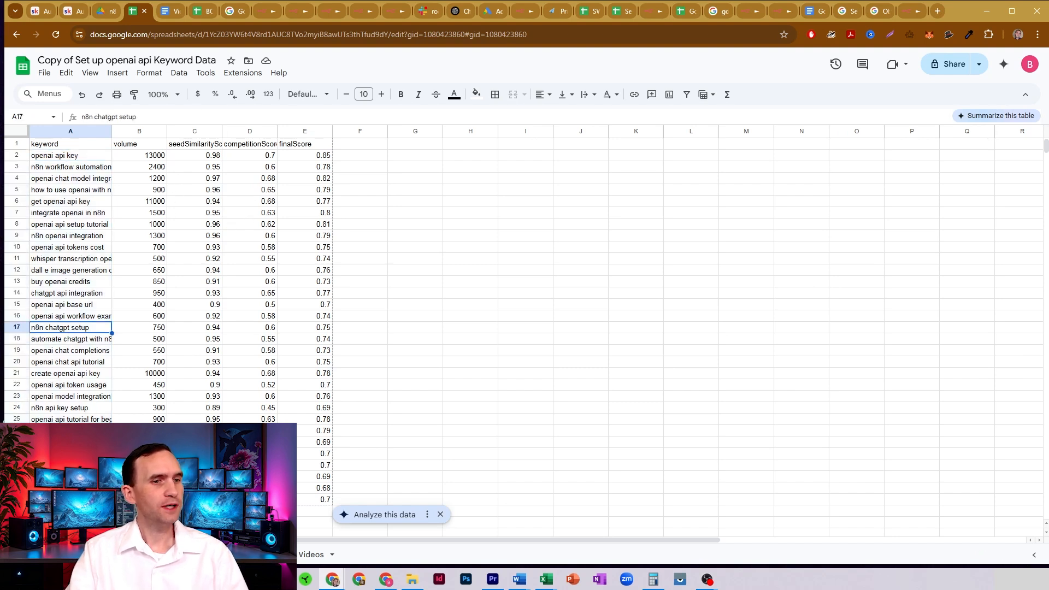
# Step: Open the sheet with the video metadata and inspect its proposed title, description and tags
pyautogui.click(175, 554)
pyautogui.click(57, 157)
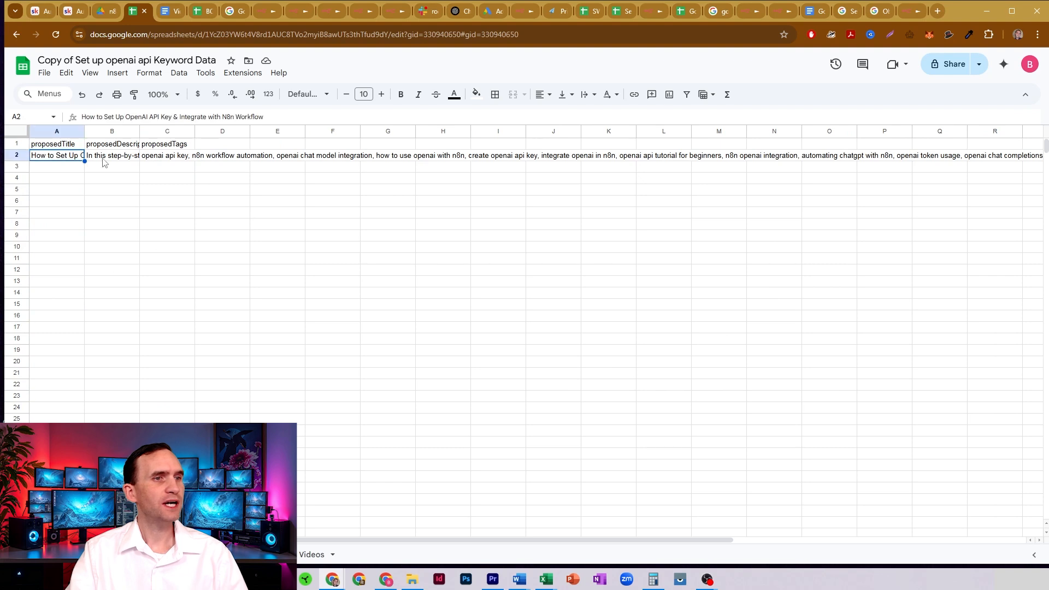
pyautogui.click(107, 159)
pyautogui.click(170, 158)
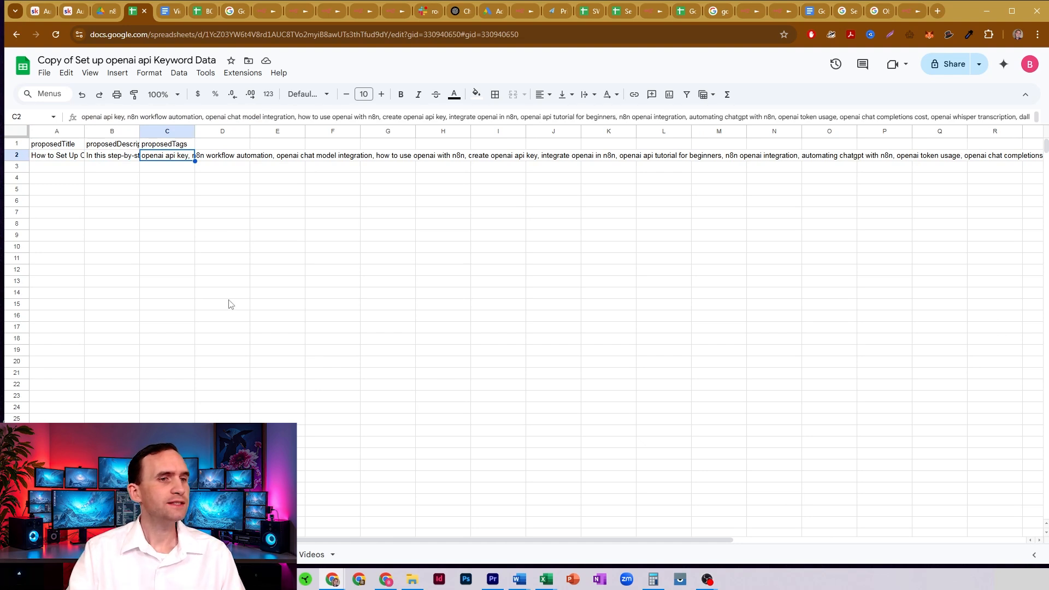
# Step: Review the video-mention row on the Videos sheet, and open the keyword sheet containing the lowBid and highBid columns
pyautogui.click(312, 554)
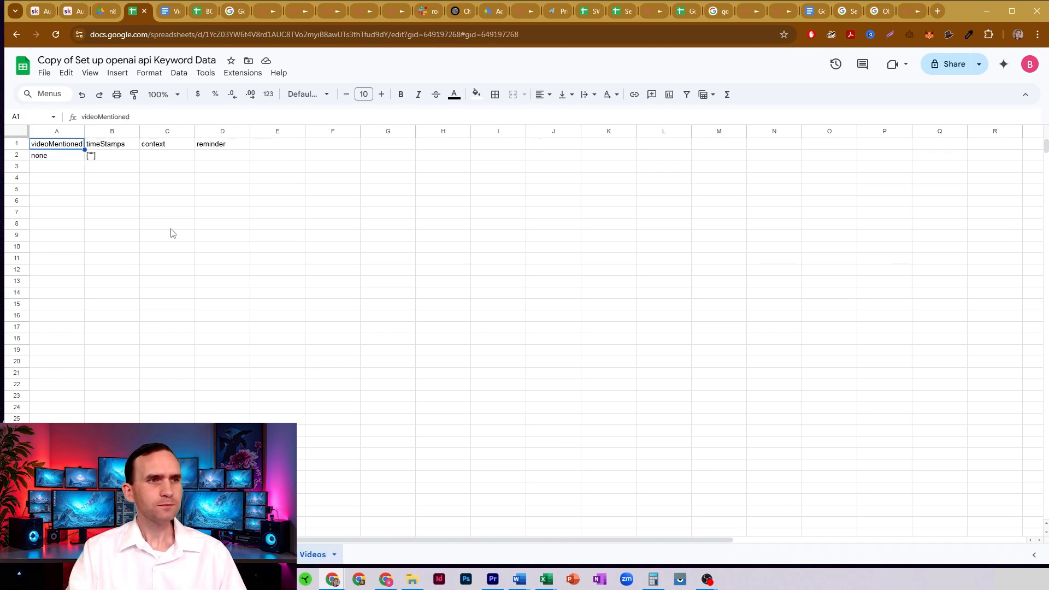
pyautogui.moveTo(65, 159); pyautogui.dragTo(206, 155)
pyautogui.click(206, 156)
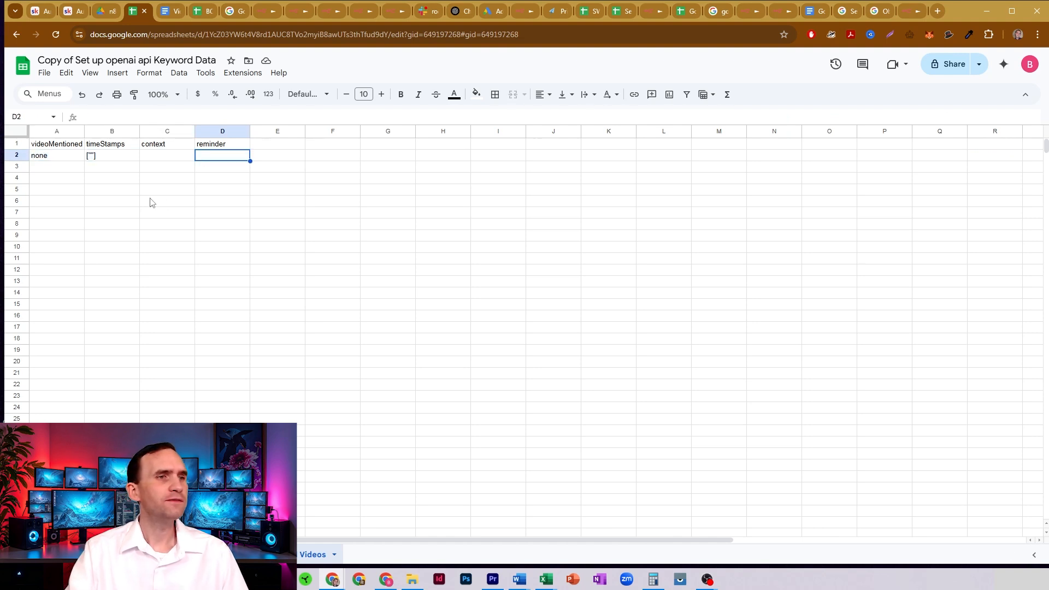
pyautogui.moveTo(69, 156); pyautogui.dragTo(194, 169)
pyautogui.click(204, 178)
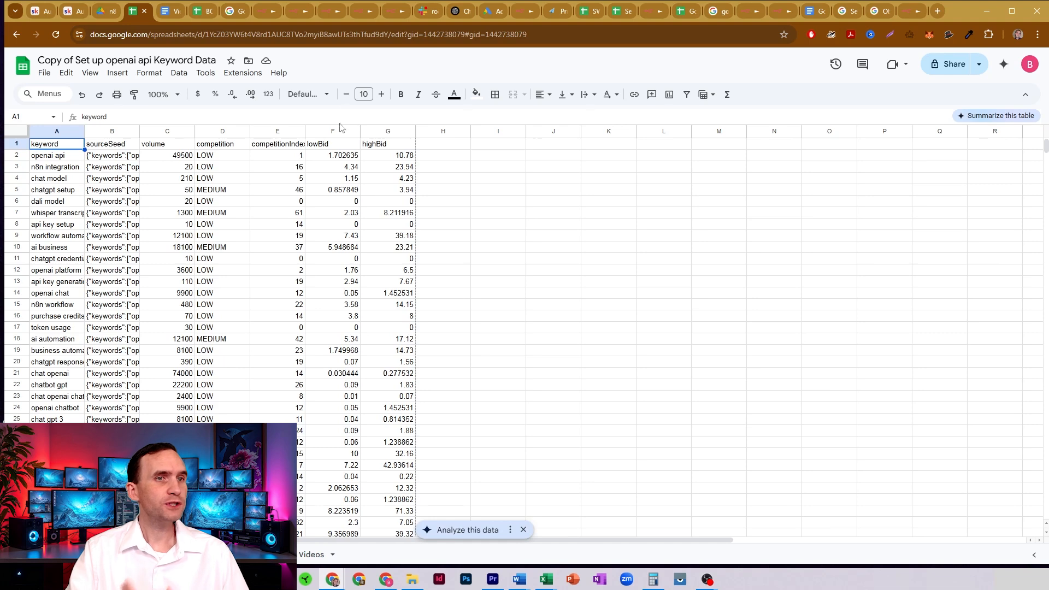
# Step: Switch to the n8n workflow and examine its Google Drive Trigger and Google Drive2 download nodes
pyautogui.click(262, 12)
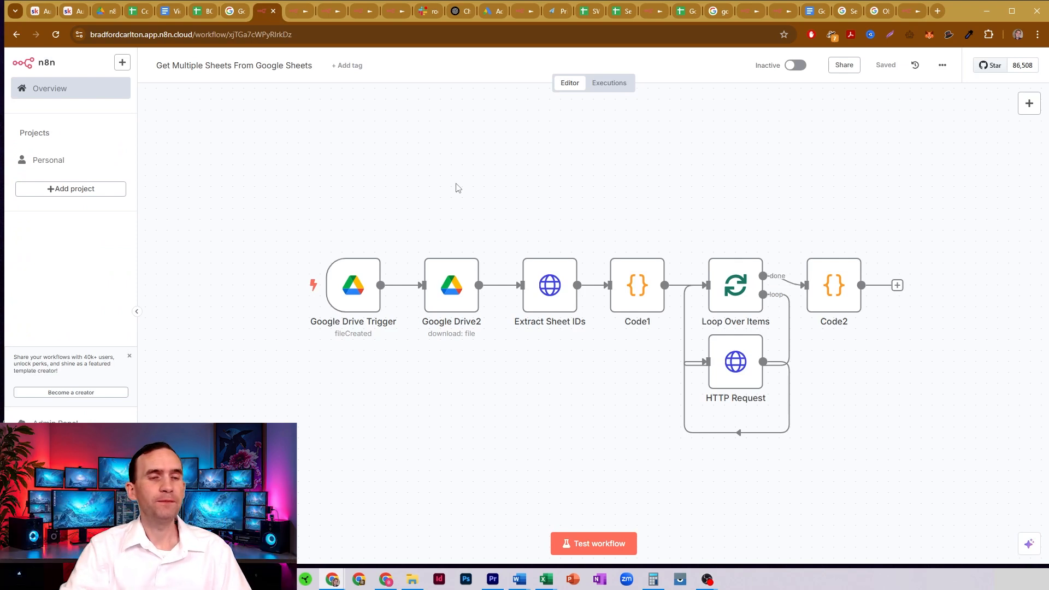
pyautogui.click(452, 283)
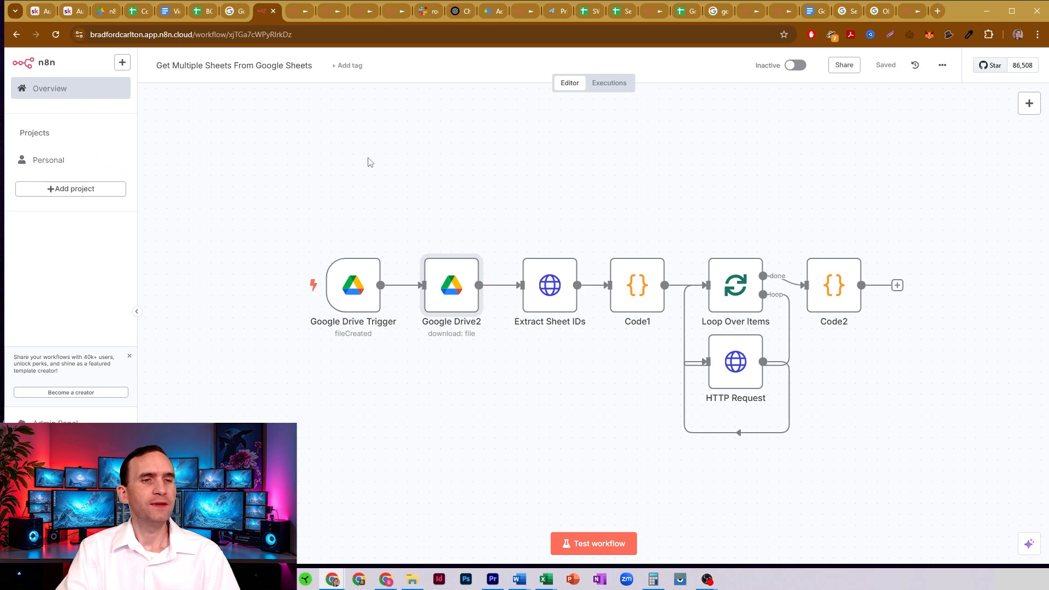
pyautogui.moveTo(362, 244)
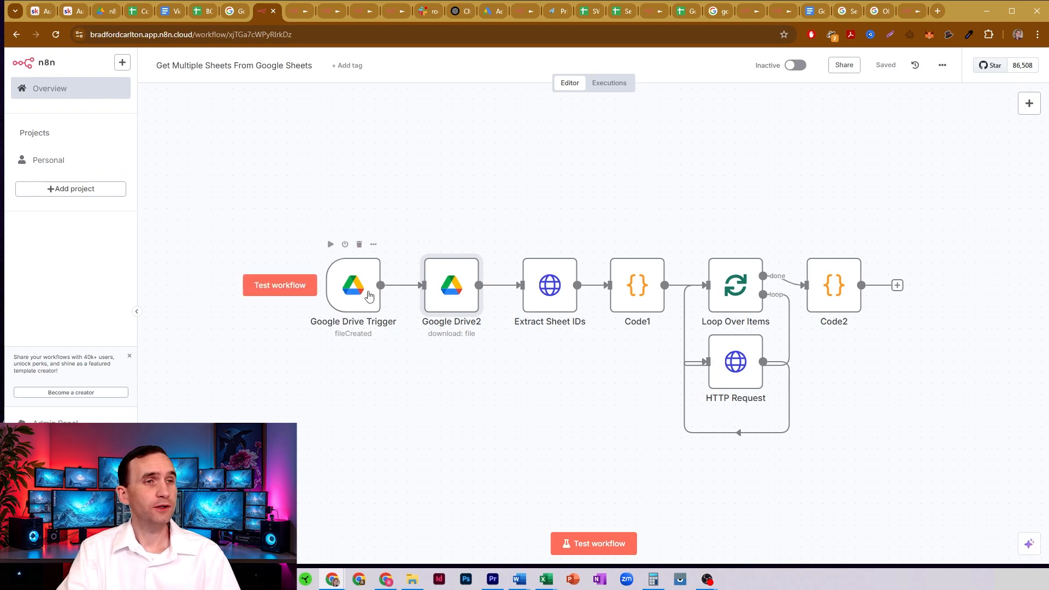
# Step: Revisit the n8n Tests folder in Drive and review the keyword columns on the spreadsheet's two keyword sheets
pyautogui.click(104, 11)
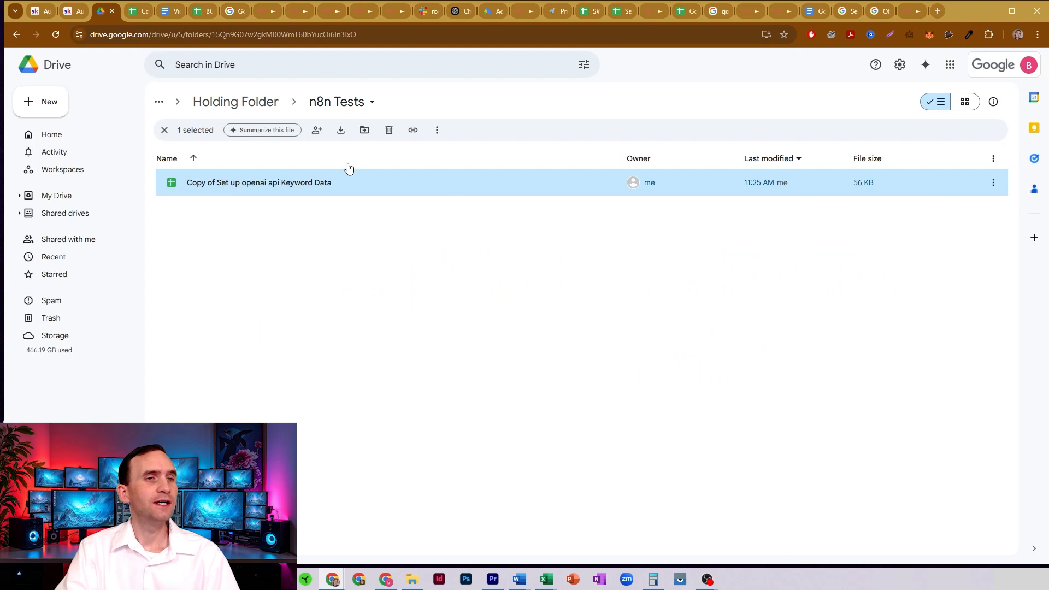
pyautogui.click(137, 12)
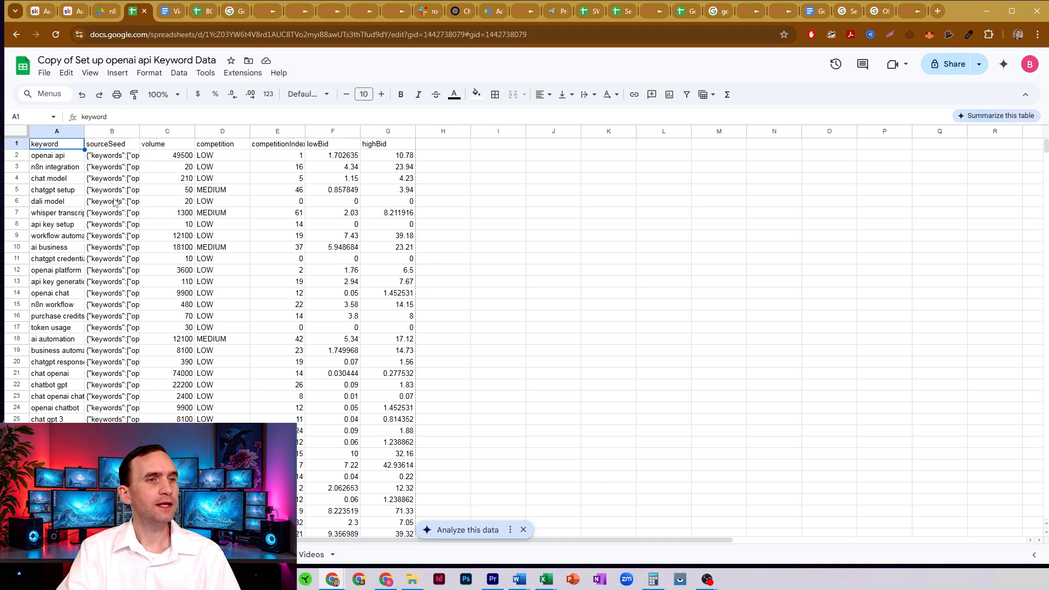
pyautogui.moveTo(60, 155); pyautogui.dragTo(52, 327)
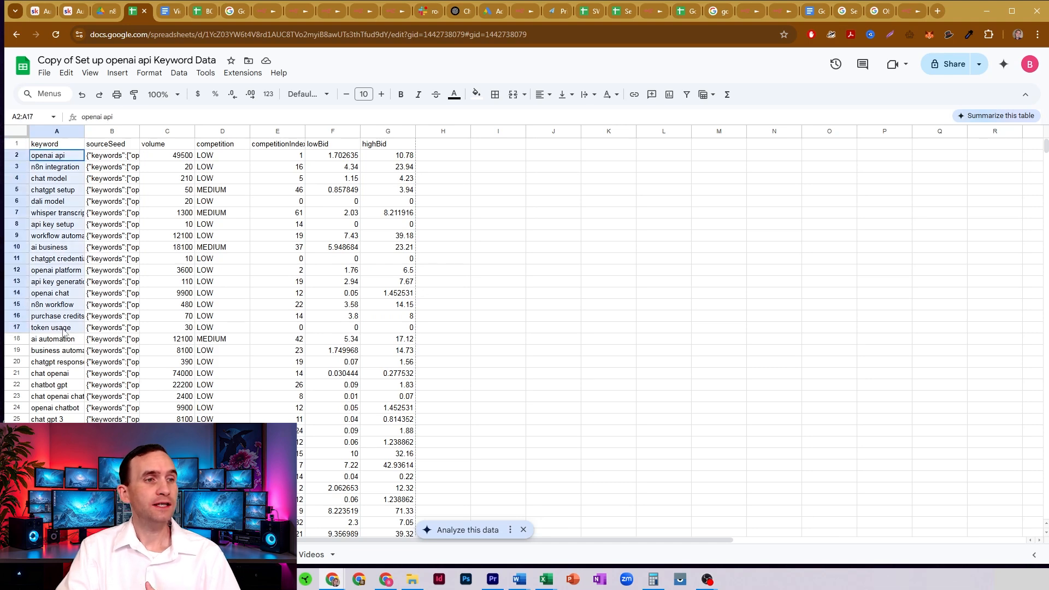
pyautogui.click(164, 555)
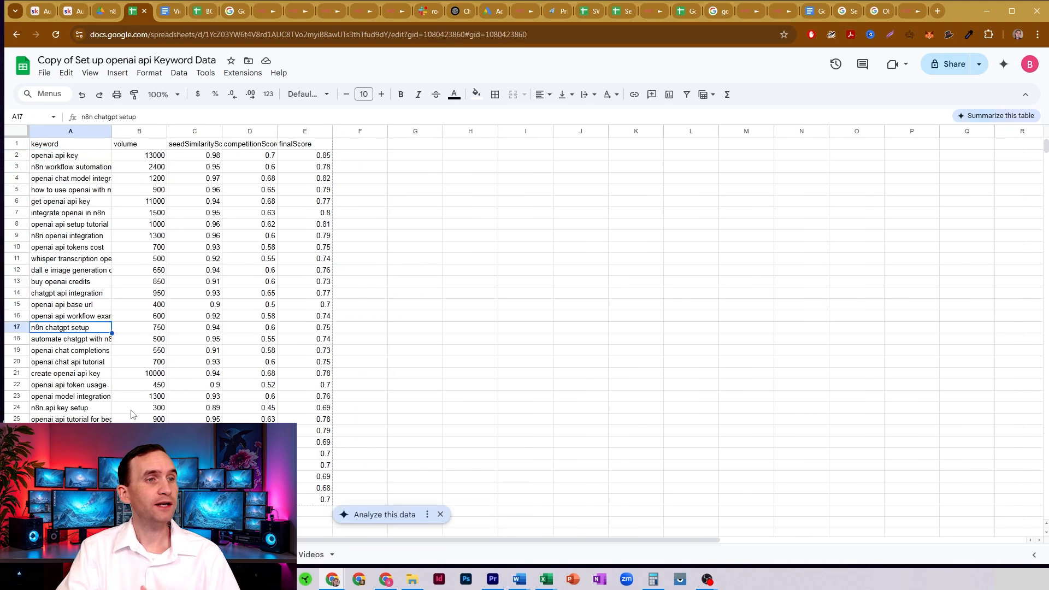
pyautogui.moveTo(64, 155); pyautogui.dragTo(79, 442)
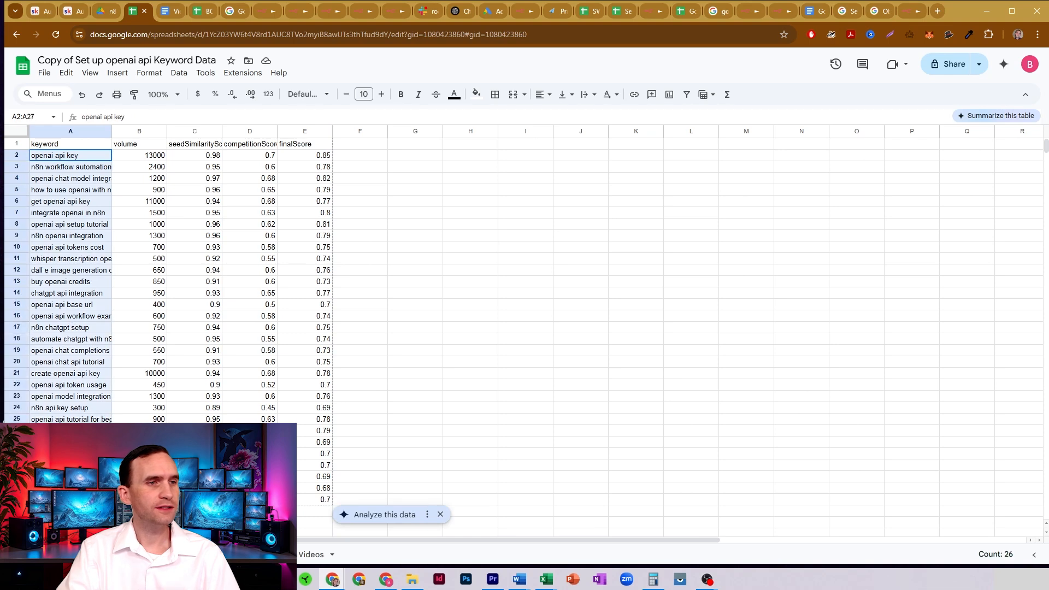
pyautogui.click(86, 376)
# Step: Check the proposedTitle, proposedDescription and proposedTags cells in row 2 of the metadata sheet
pyautogui.click(219, 554)
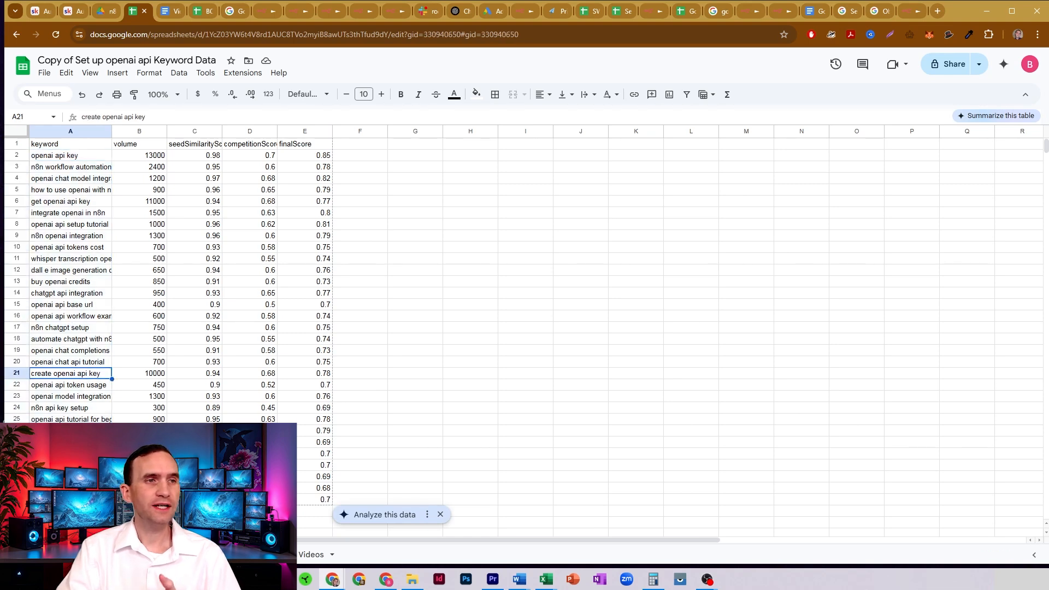
pyautogui.click(45, 158)
pyautogui.click(101, 159)
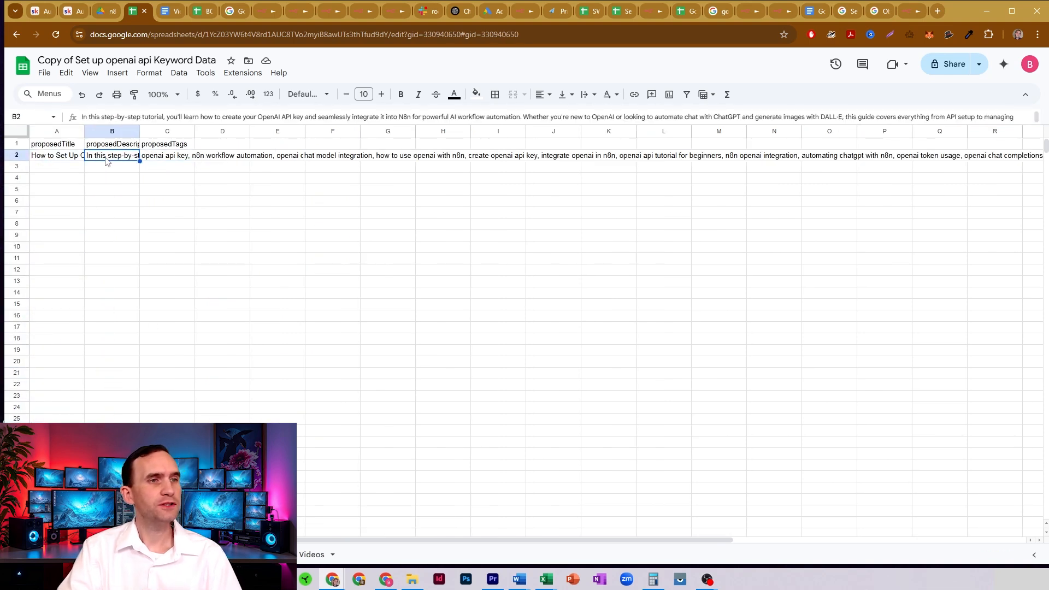
pyautogui.click(162, 156)
# Step: Review the videoMentioned, timeStamps, context and reminder columns on the Videos sheet
pyautogui.click(309, 555)
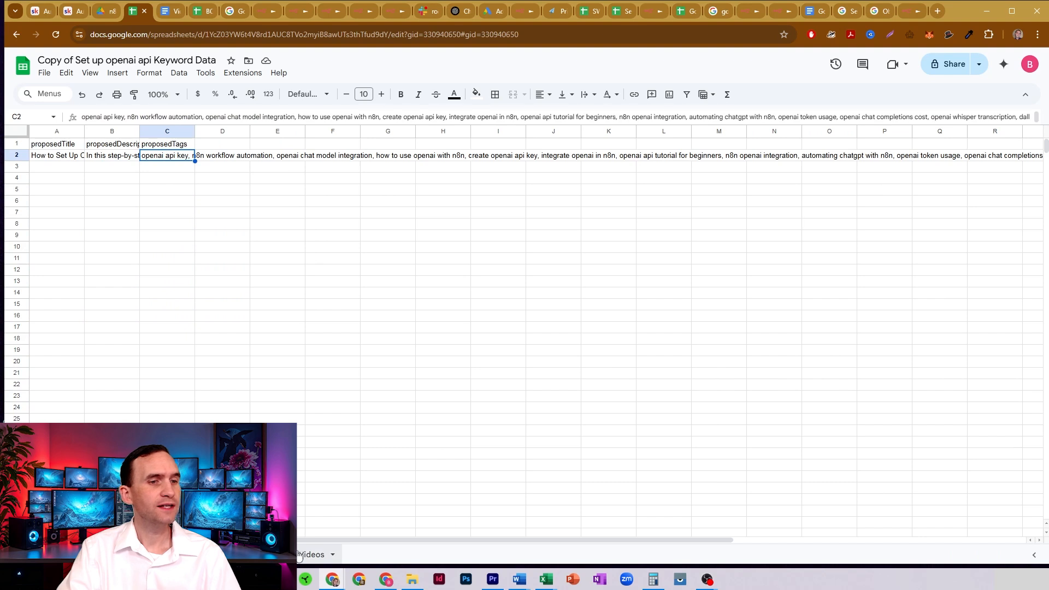
pyautogui.moveTo(68, 156); pyautogui.dragTo(190, 158)
pyautogui.click(220, 165)
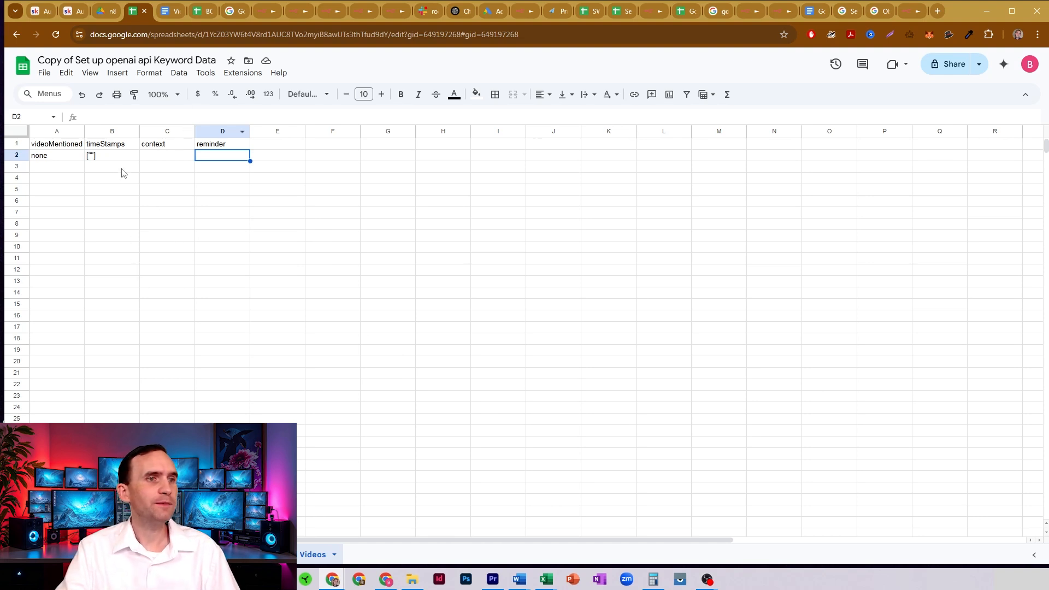
pyautogui.click(62, 146)
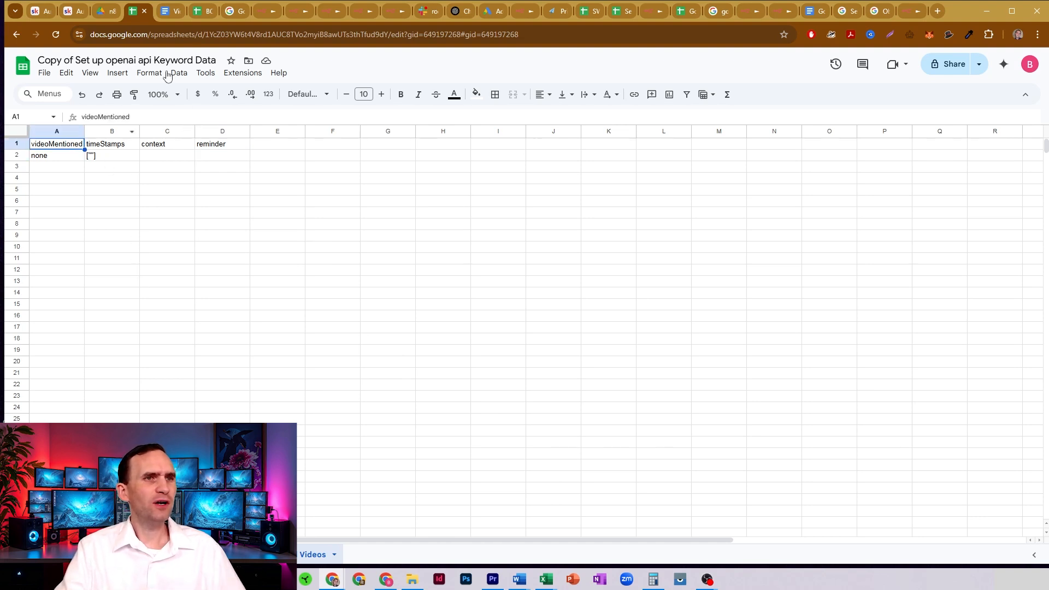
# Step: Return to the n8n workflow, look over the Google Drive2 node's parameters, and execute the Google Drive Trigger node on its own
pyautogui.click(265, 11)
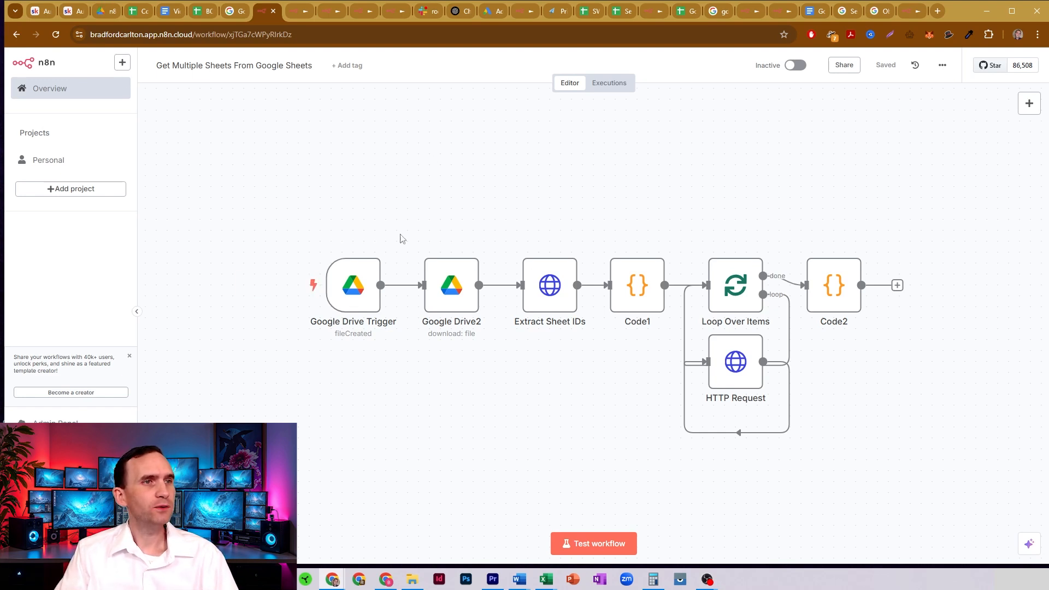
pyautogui.doubleClick(456, 289)
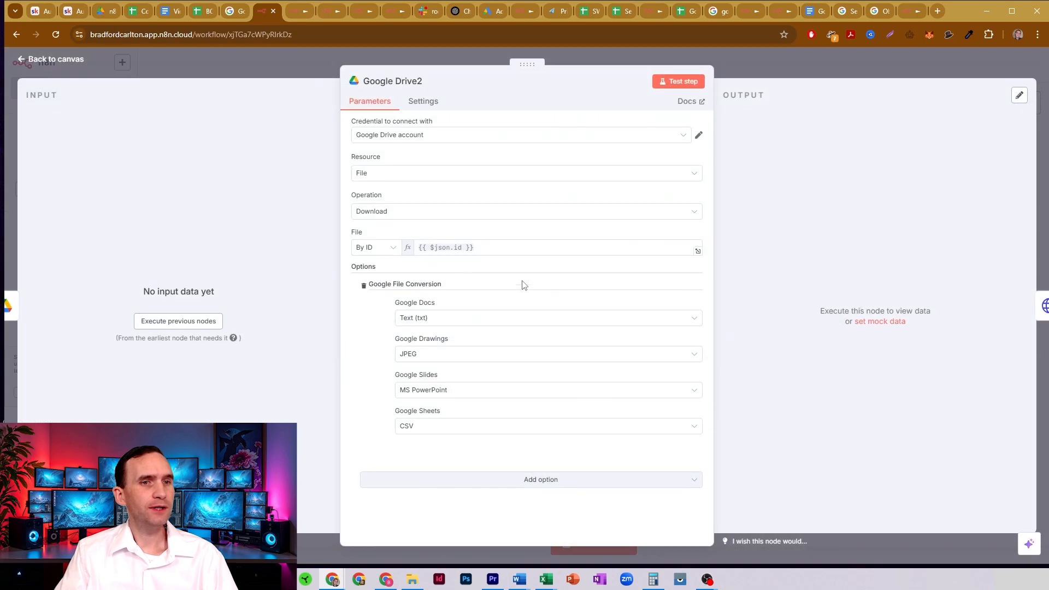
pyautogui.click(311, 68)
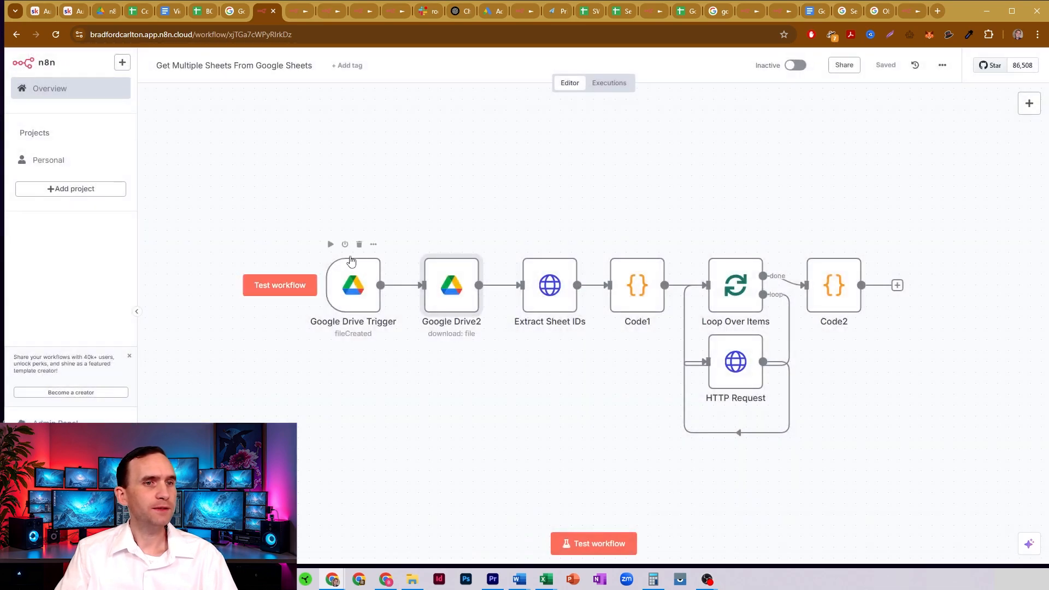
pyautogui.click(330, 244)
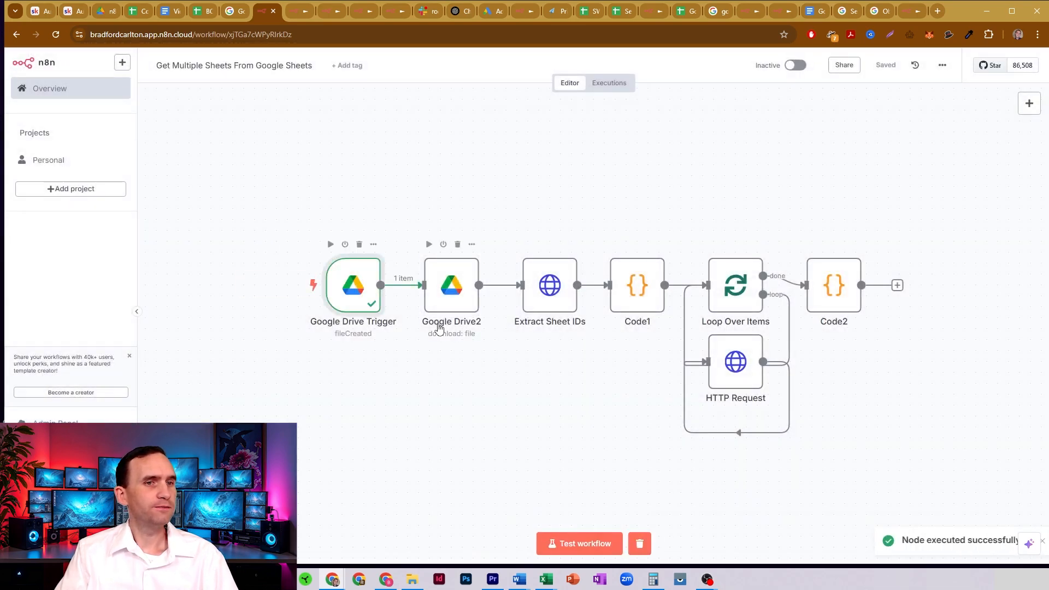
# Step: Inspect the Google Drive2 node's file ID expression and its Google file conversion options
pyautogui.doubleClick(450, 288)
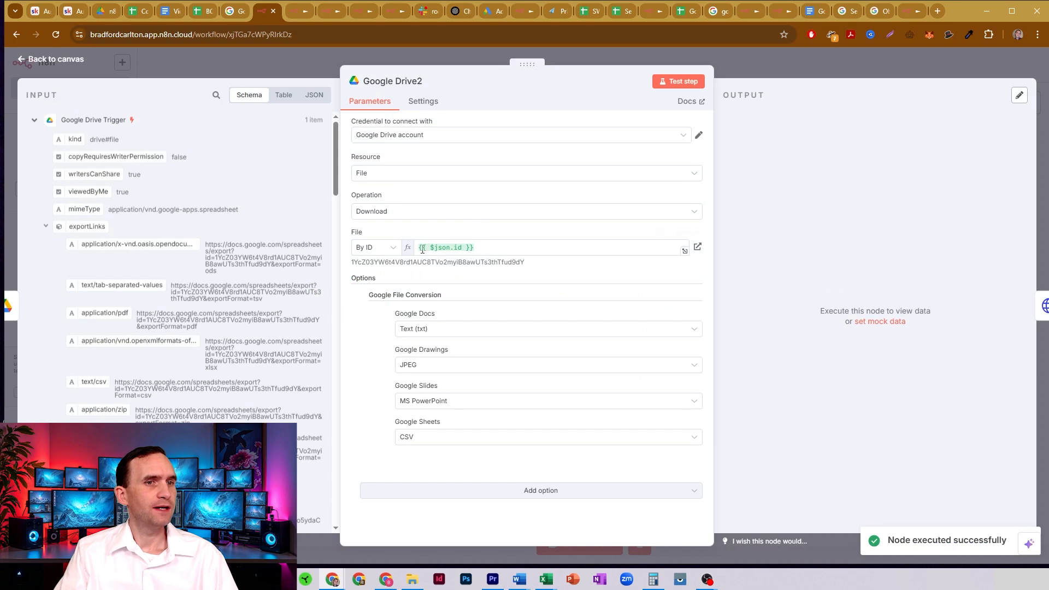
pyautogui.click(466, 247)
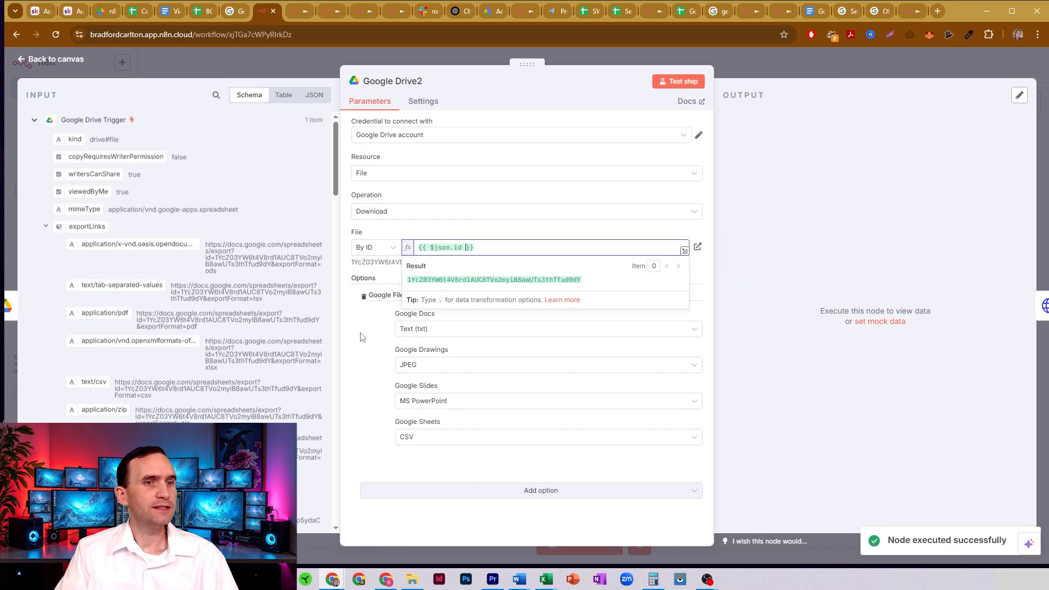
pyautogui.click(363, 356)
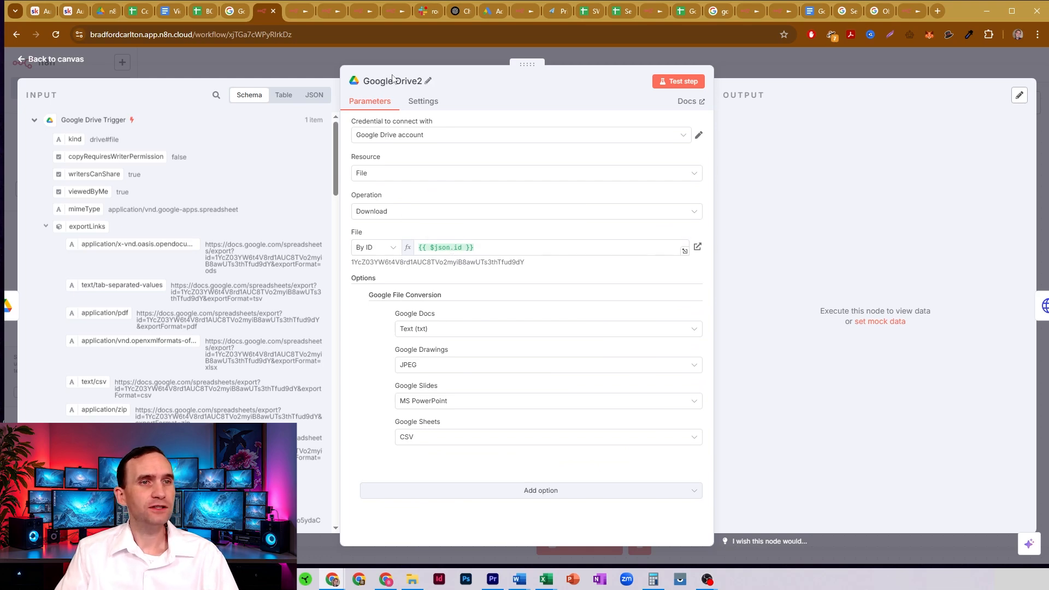
pyautogui.click(745, 57)
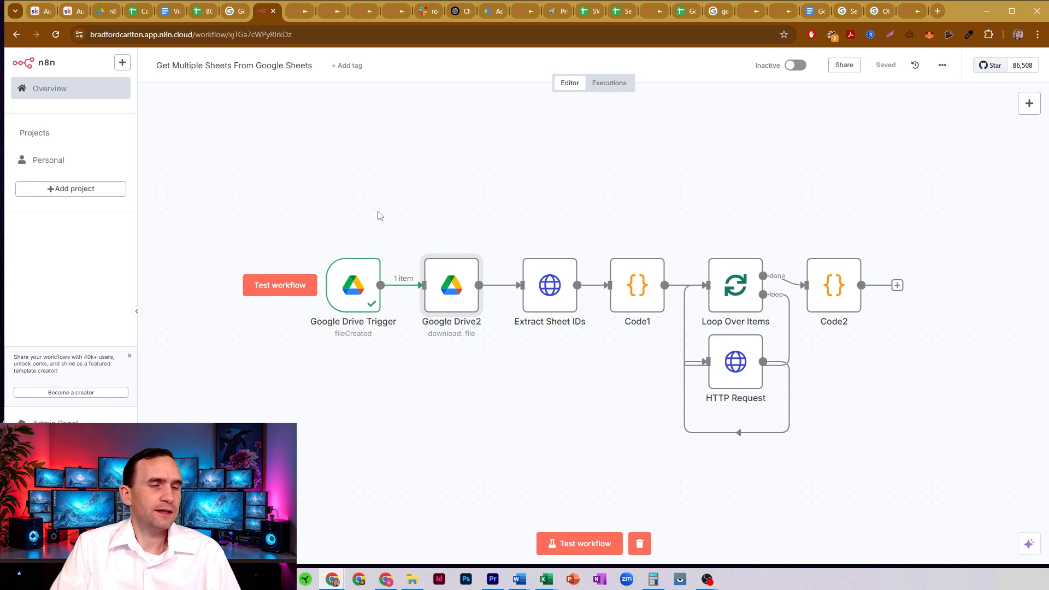
# Step: Execute the Google Drive2 node to download the triggered spreadsheet file
pyautogui.moveTo(304, 194)
pyautogui.mouseDown()
pyautogui.moveTo(487, 368)
pyautogui.moveTo(304, 175)
pyautogui.mouseUp()
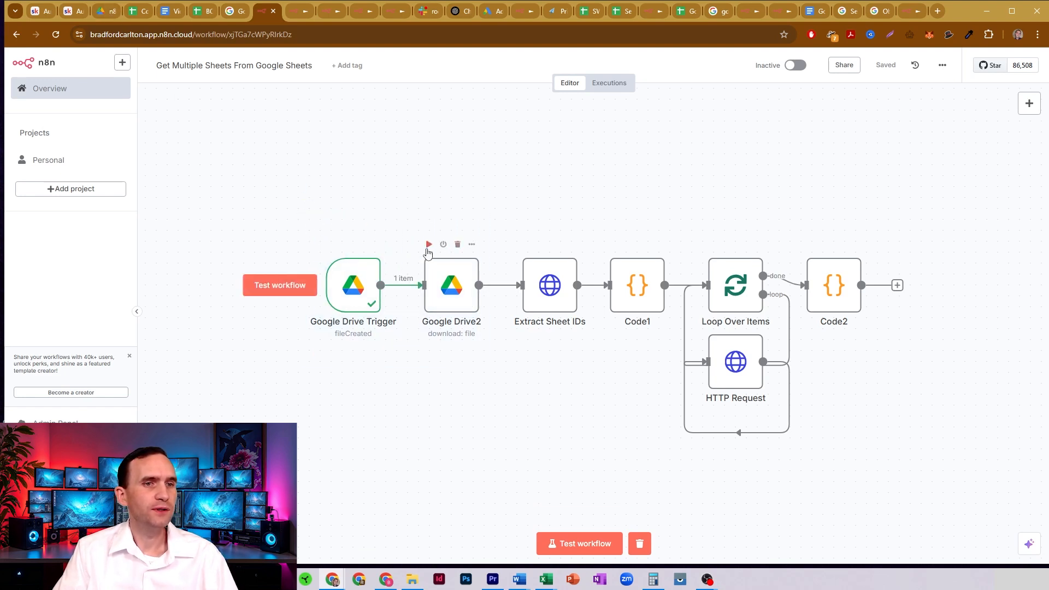
pyautogui.click(429, 244)
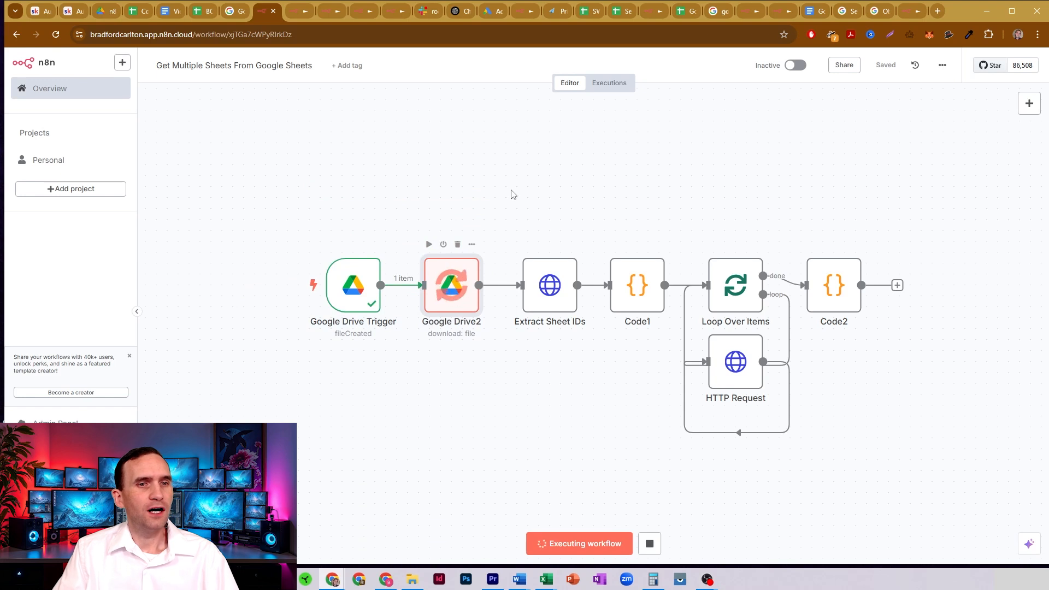
# Step: Inspect the Extract Sheet IDs node's GET URL expression and its Google Sheets OAuth2 API authentication settings
pyautogui.doubleClick(549, 286)
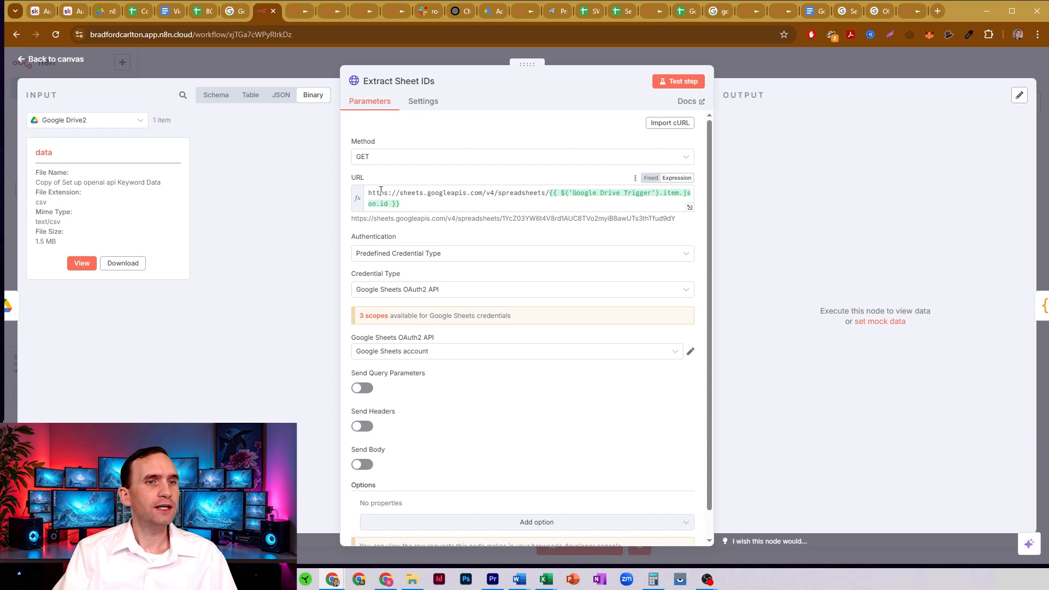
pyautogui.moveTo(381, 192); pyautogui.dragTo(545, 192)
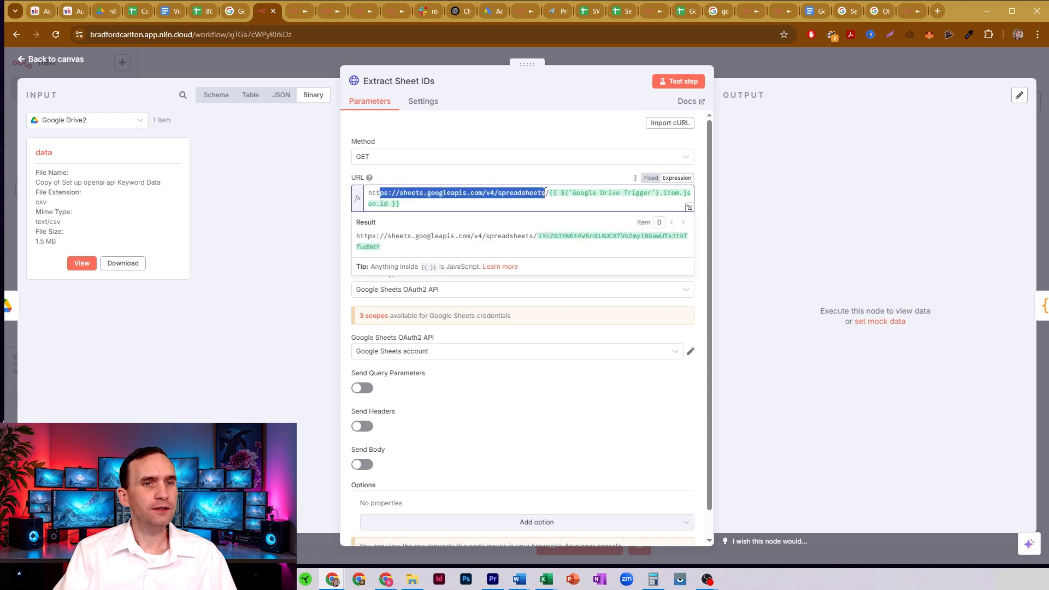
pyautogui.click(529, 192)
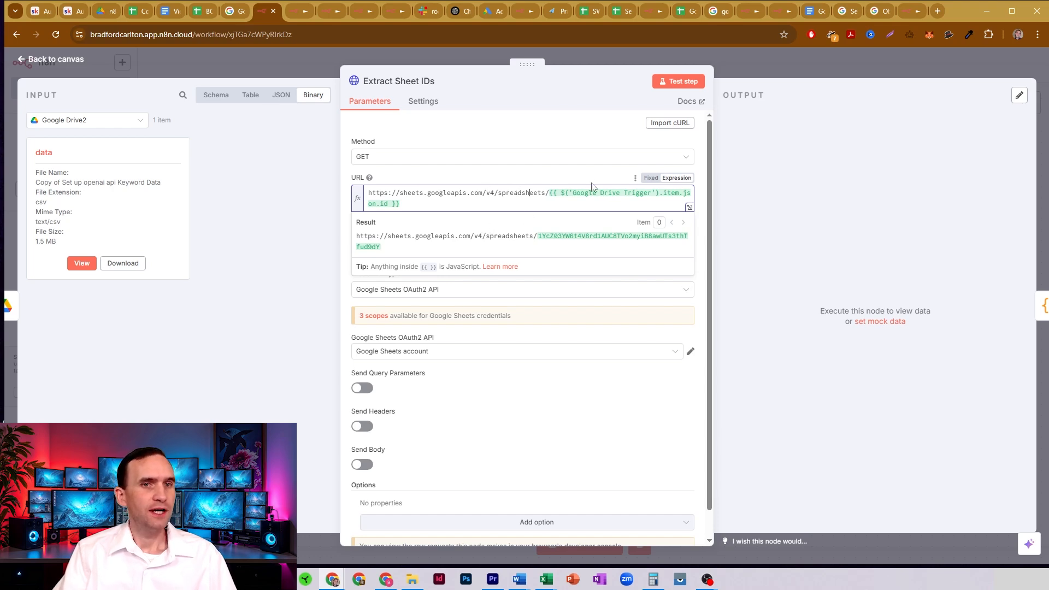
pyautogui.click(316, 55)
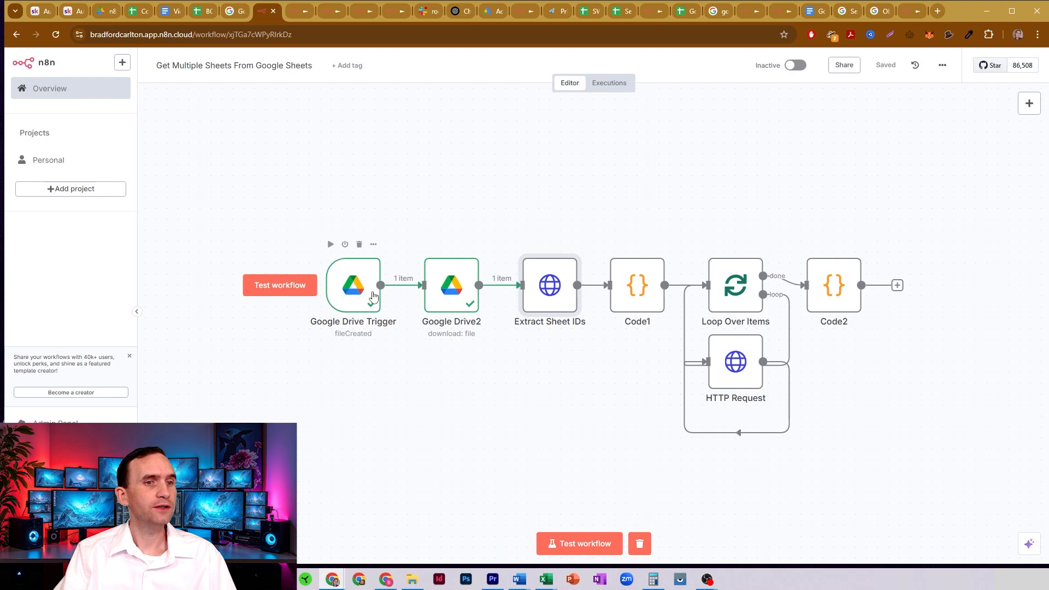
pyautogui.doubleClick(547, 280)
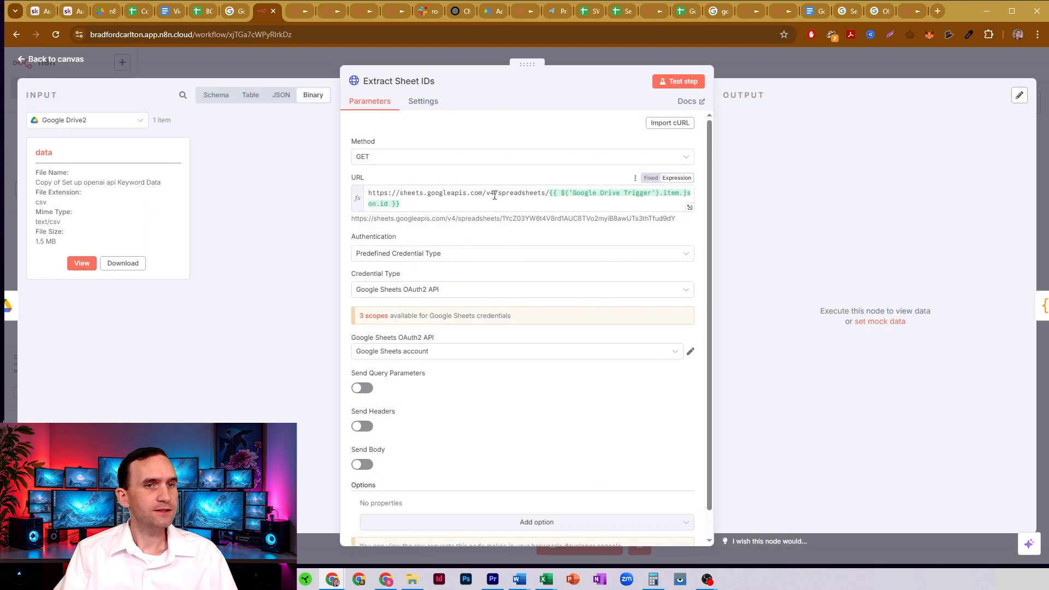
pyautogui.scroll(-2, 514, 259)
pyautogui.scroll(2, 514, 259)
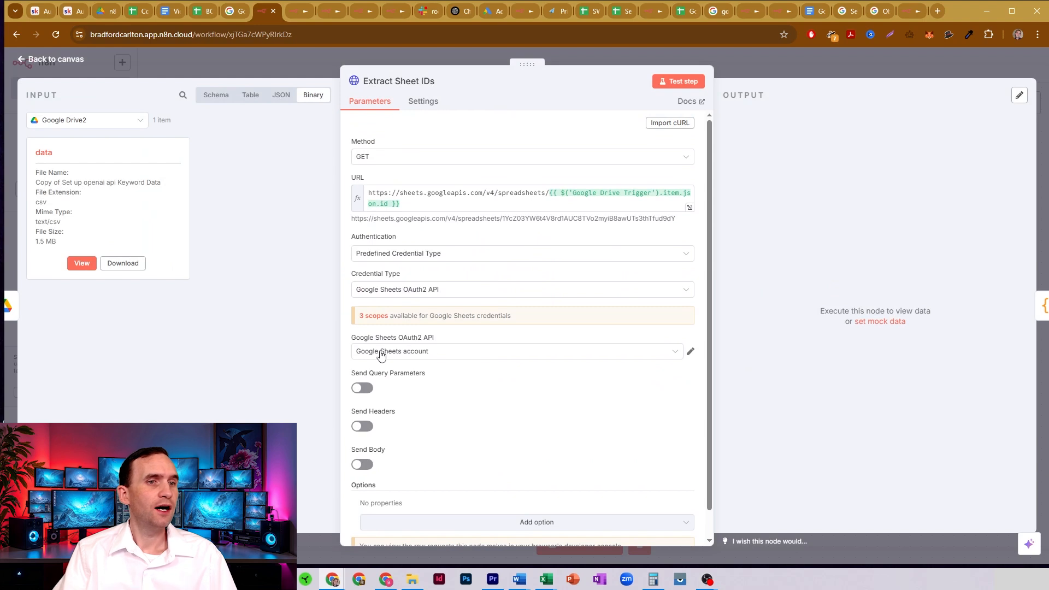
# Step: Execute the Extract Sheet IDs node and collapse the defaultFormat and spreadsheetTheme groups in its output
pyautogui.click(692, 83)
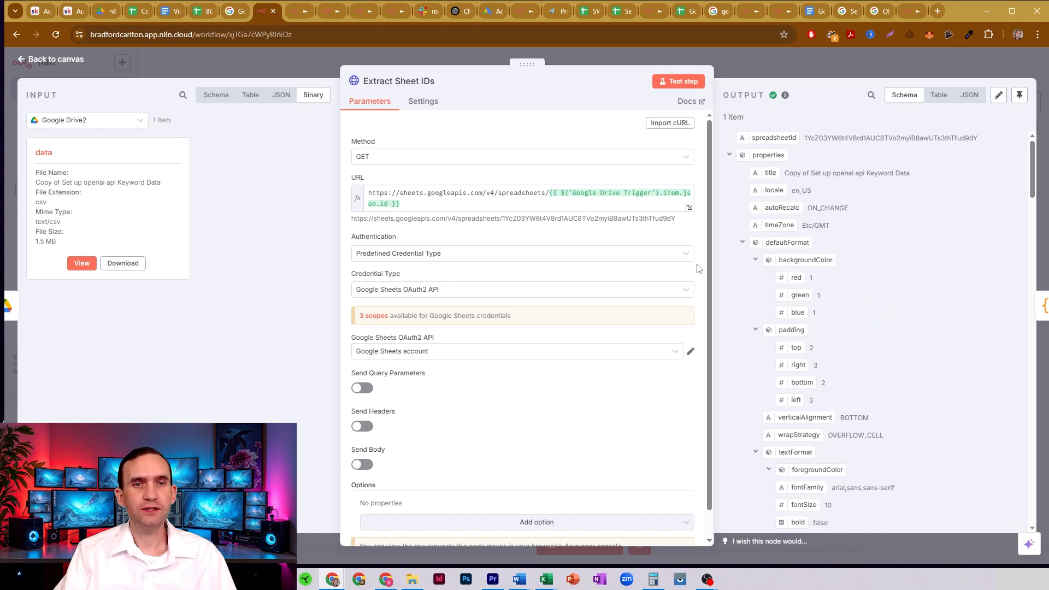
pyautogui.click(742, 242)
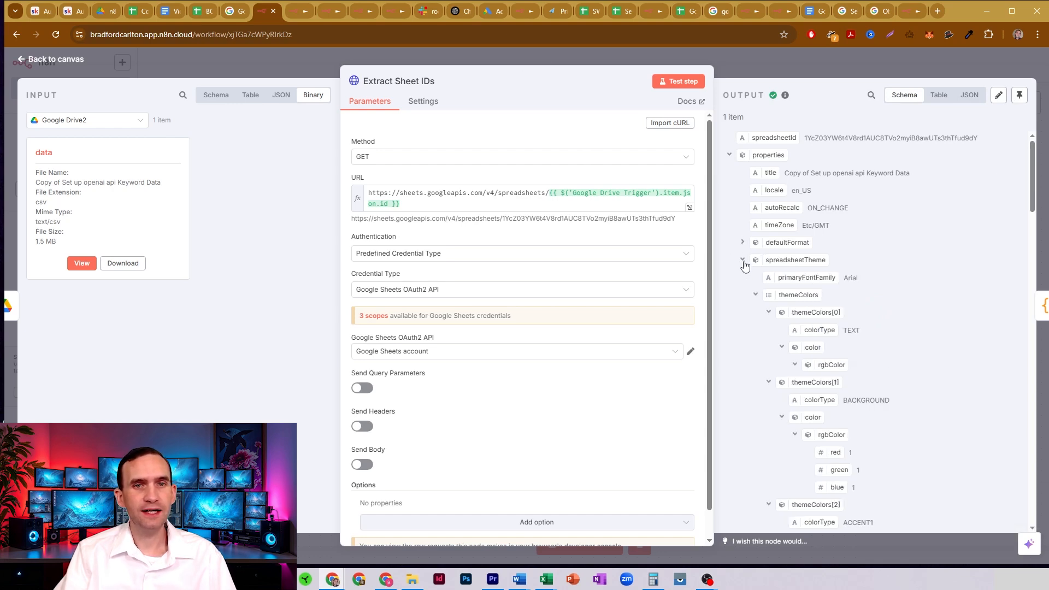
pyautogui.click(742, 260)
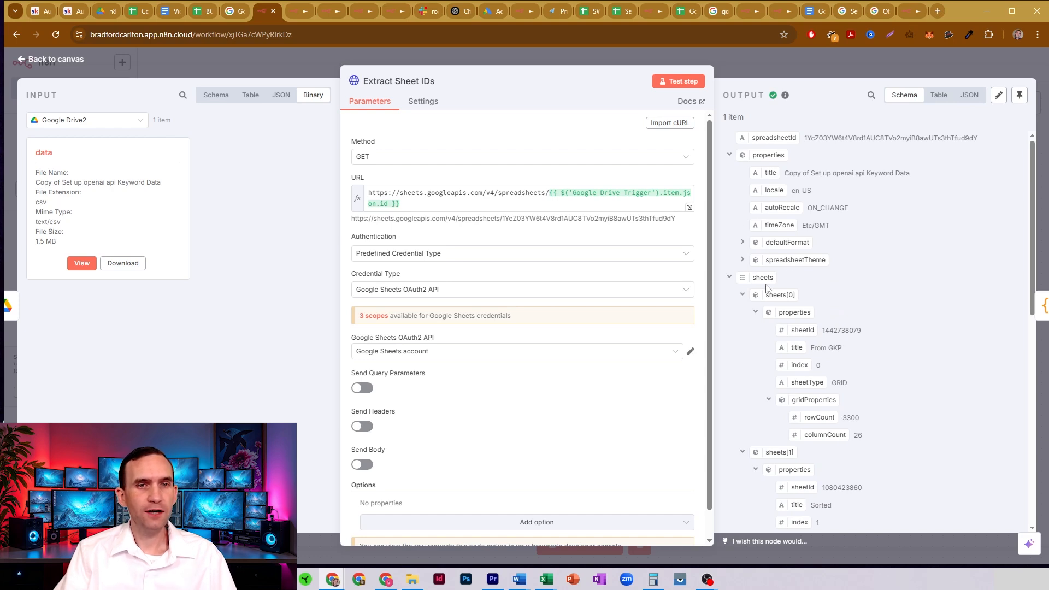
# Step: Review the sheets array in the Extract Sheet IDs output against the copied keyword spreadsheet in Google Sheets
pyautogui.scroll(-2, 1008, 230)
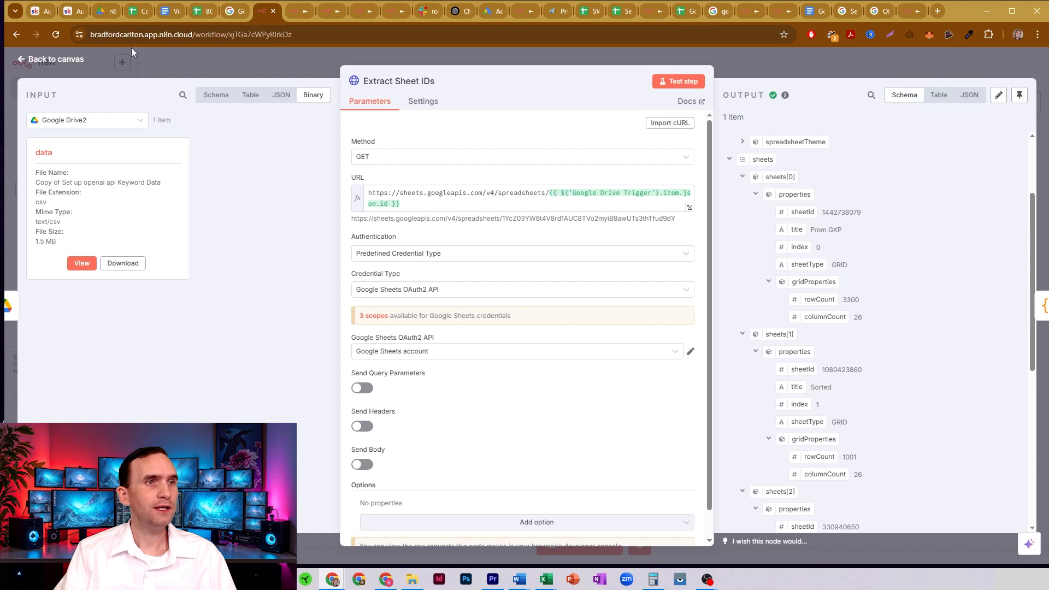
pyautogui.click(137, 11)
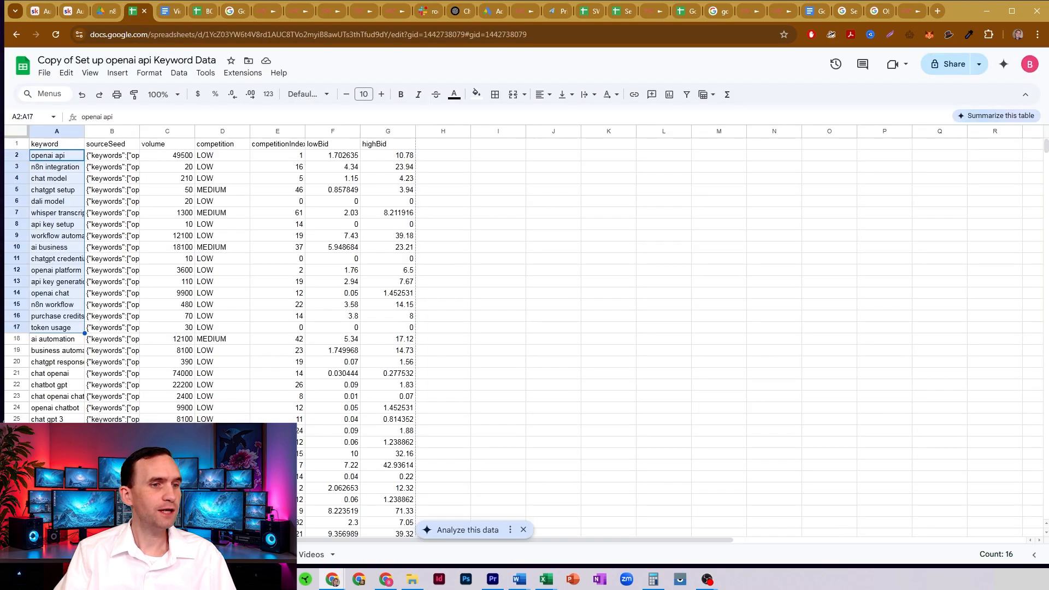
pyautogui.click(263, 11)
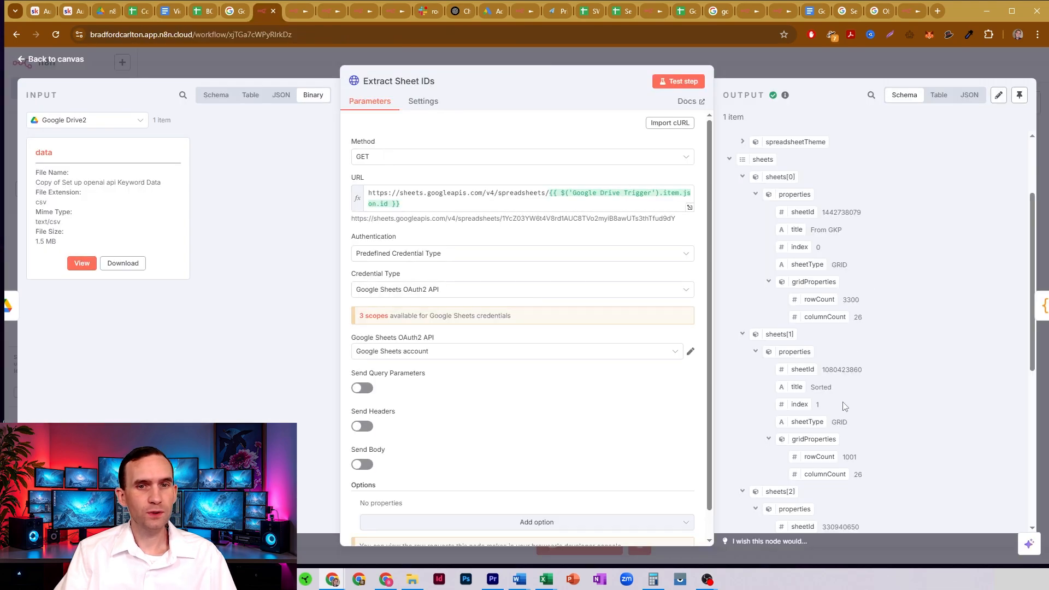
pyautogui.scroll(-5, 841, 361)
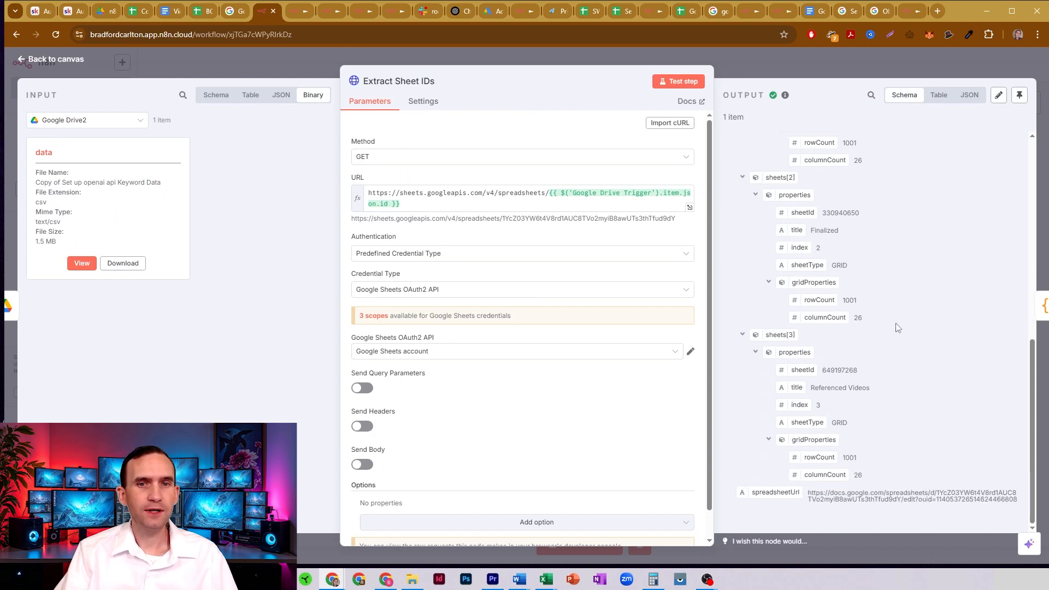
pyautogui.scroll(1, 856, 326)
pyautogui.scroll(8, 856, 325)
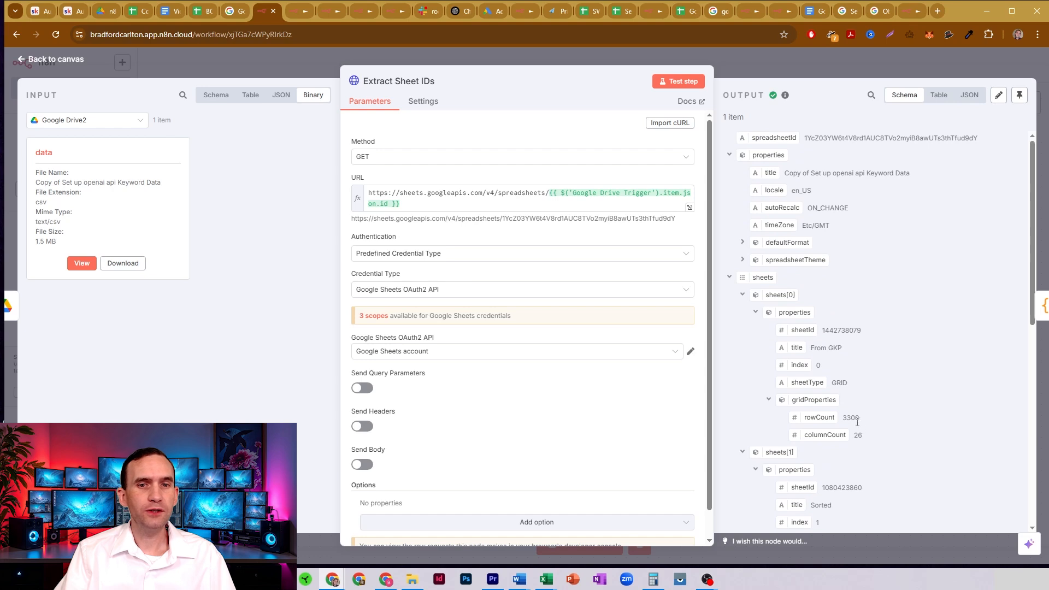
# Step: Check the sheets' rowCount values against the last rows of the keyword spreadsheet, and return to the n8n workflow canvas
pyautogui.moveTo(858, 417); pyautogui.dragTo(840, 410)
pyautogui.scroll(-3, 863, 416)
pyautogui.scroll(-4, 875, 388)
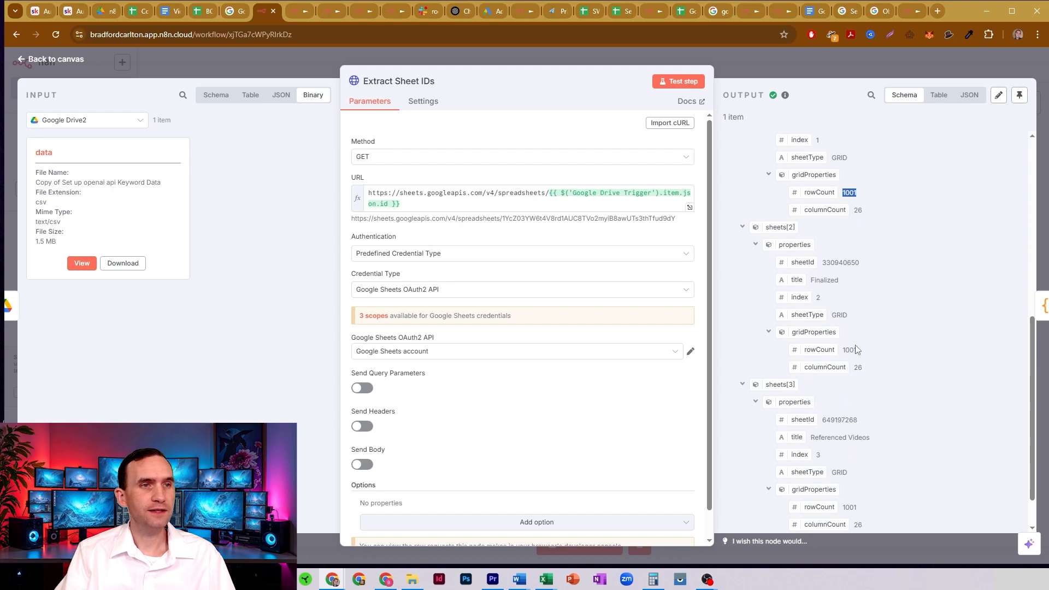
pyautogui.click(131, 12)
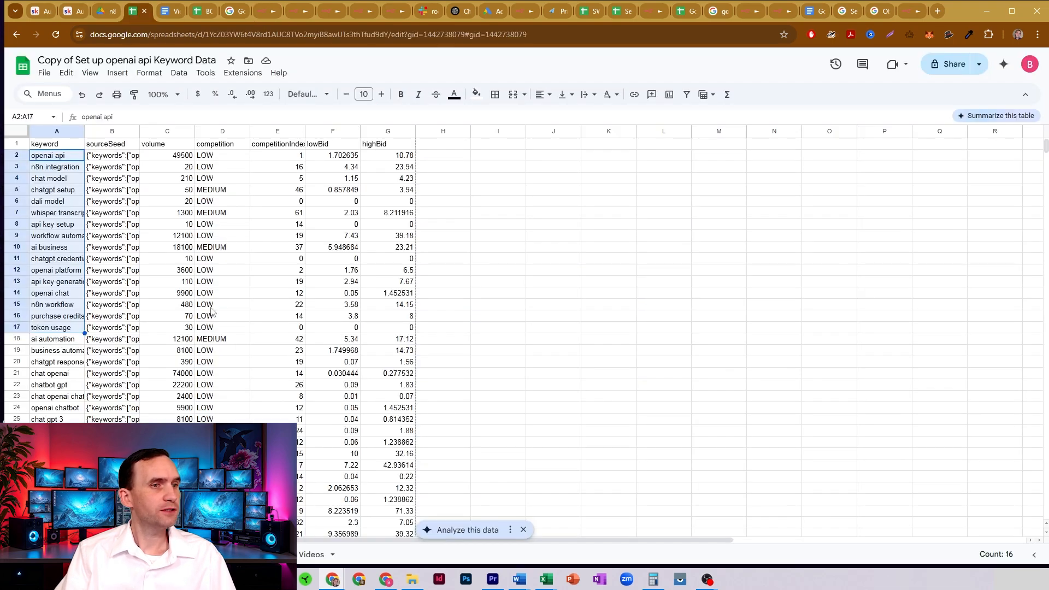
pyautogui.click(215, 270)
pyautogui.moveTo(1044, 147); pyautogui.dragTo(1044, 510)
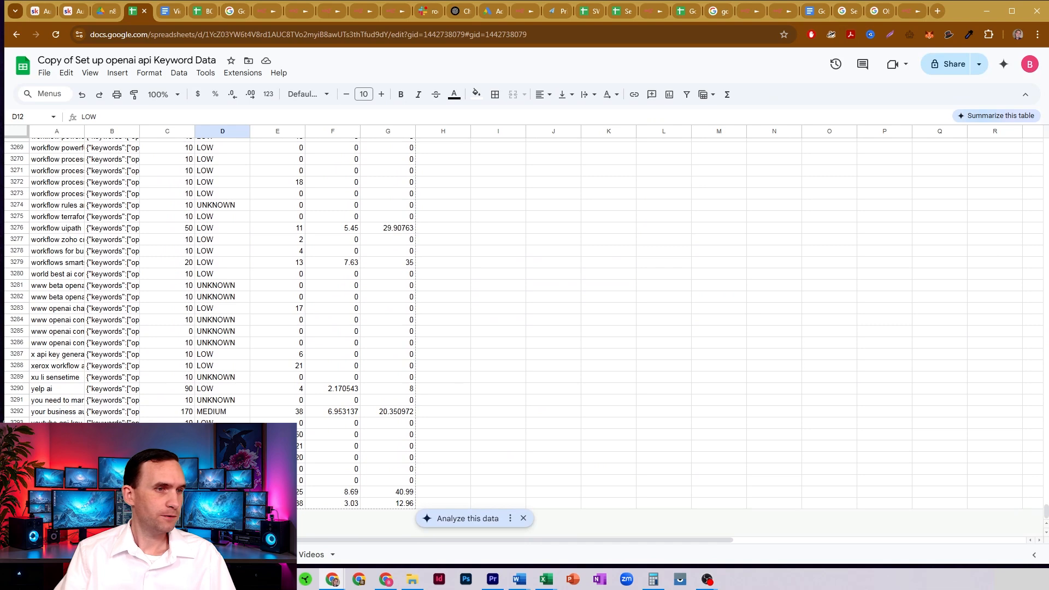
pyautogui.click(266, 11)
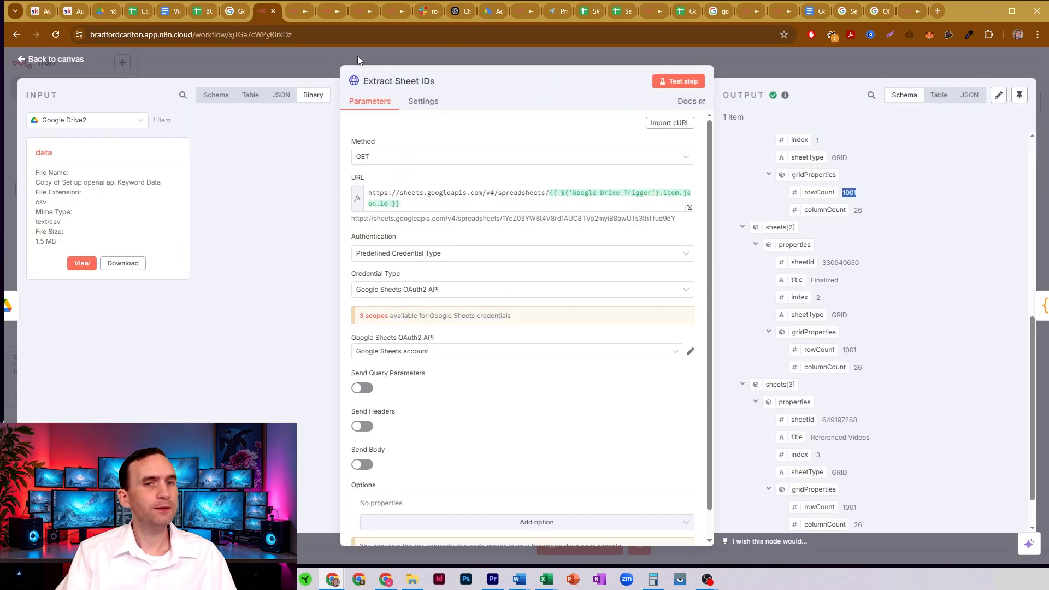
pyautogui.click(753, 65)
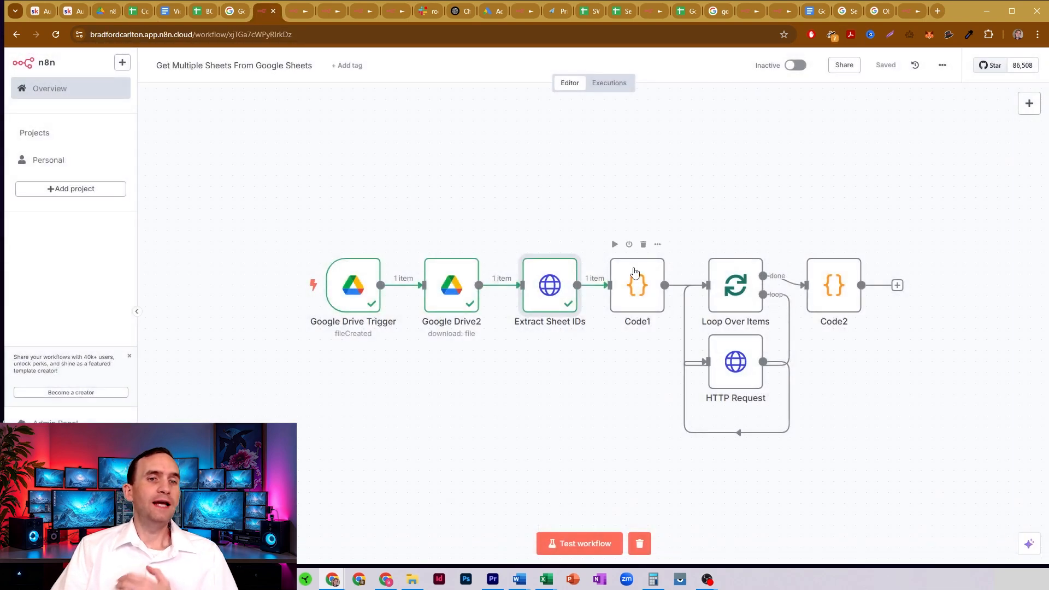
# Step: Execute the Code1 node and compare its sheetId output with the gid in the spreadsheet's Google Sheets URL
pyautogui.doubleClick(634, 273)
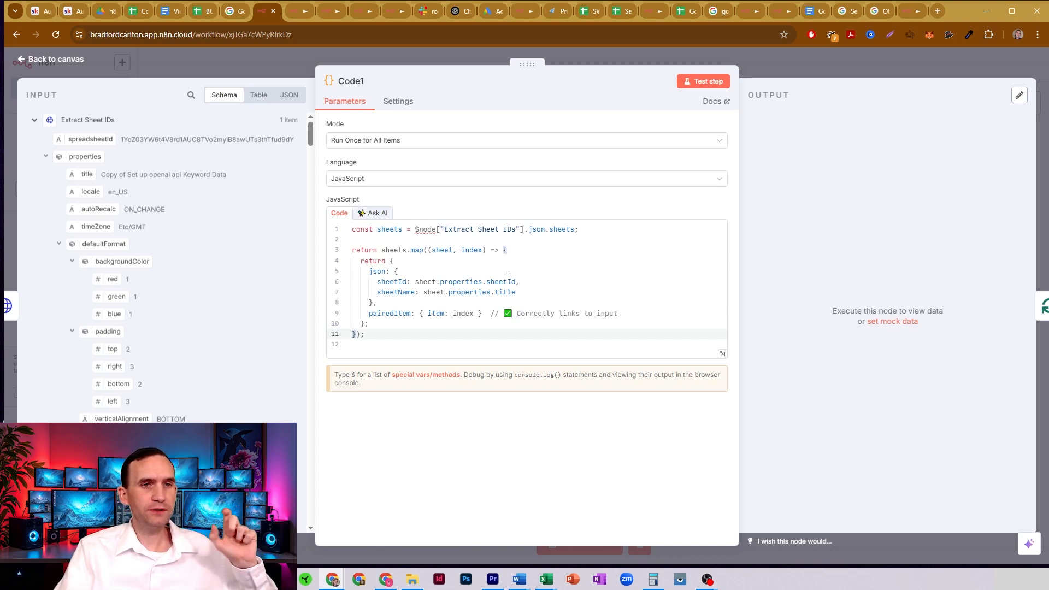
pyautogui.click(704, 82)
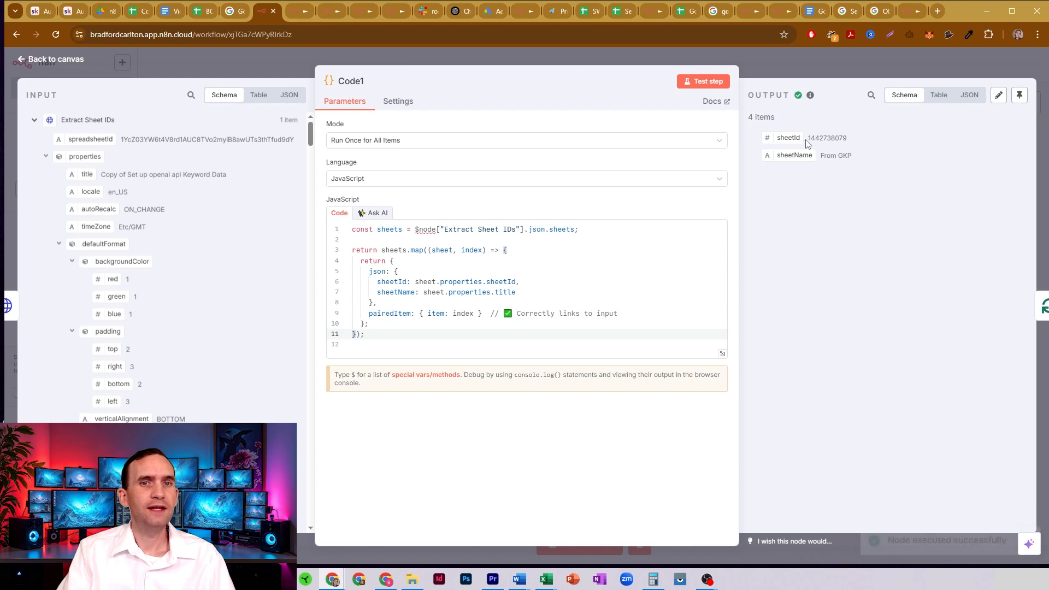
pyautogui.click(137, 12)
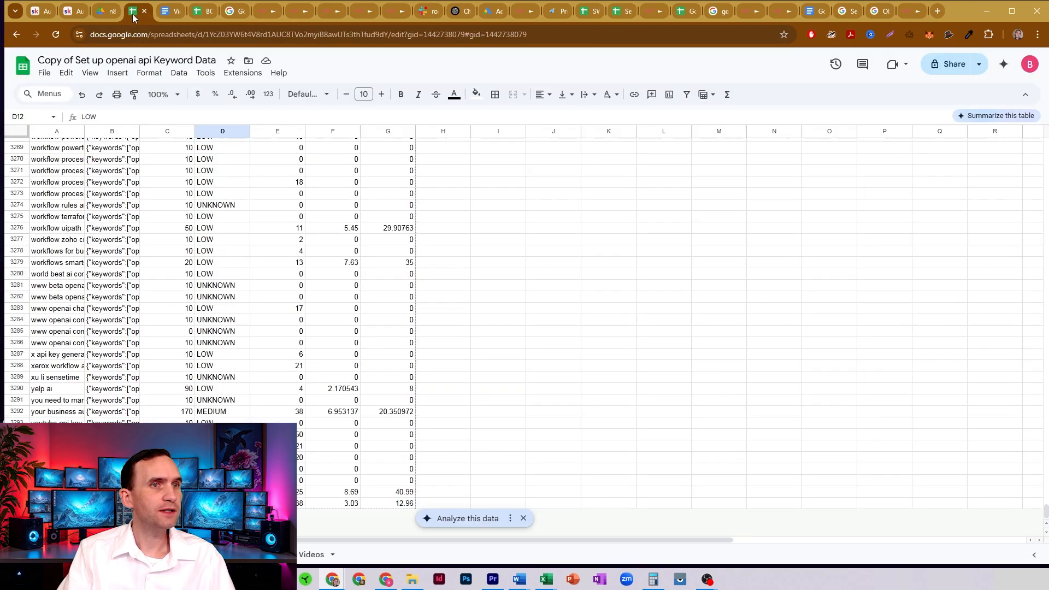
pyautogui.click(423, 34)
pyautogui.doubleClick(461, 34)
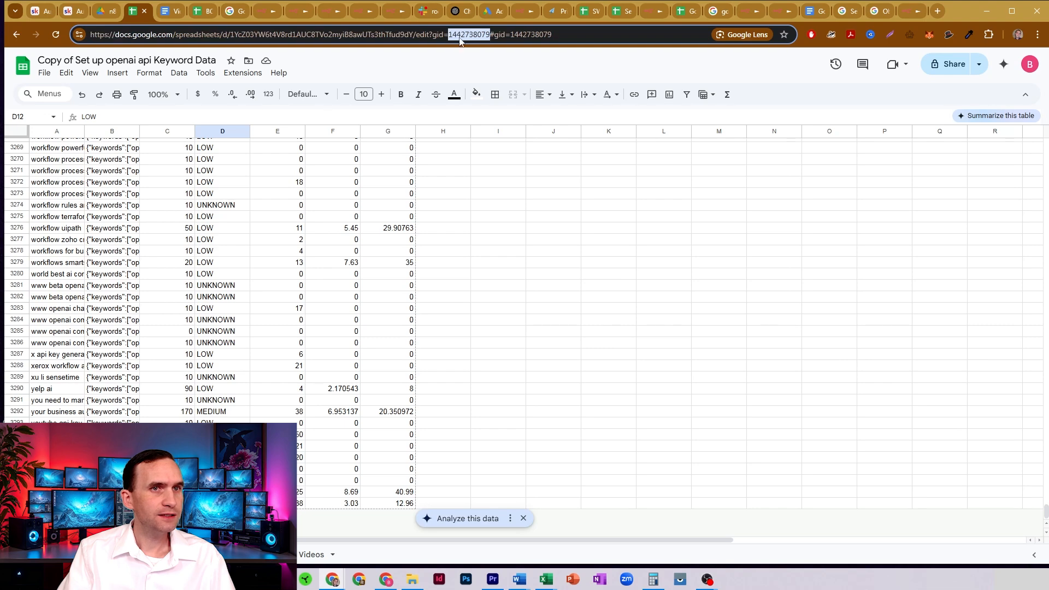
pyautogui.click(267, 10)
pyautogui.moveTo(834, 136); pyautogui.dragTo(854, 143)
pyautogui.click(847, 138)
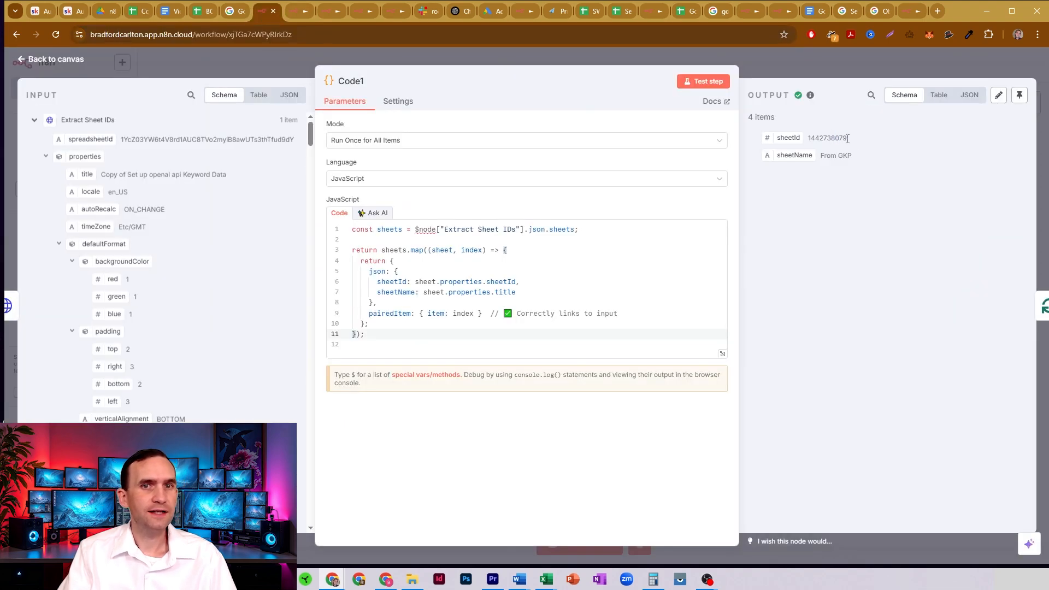
pyautogui.click(759, 67)
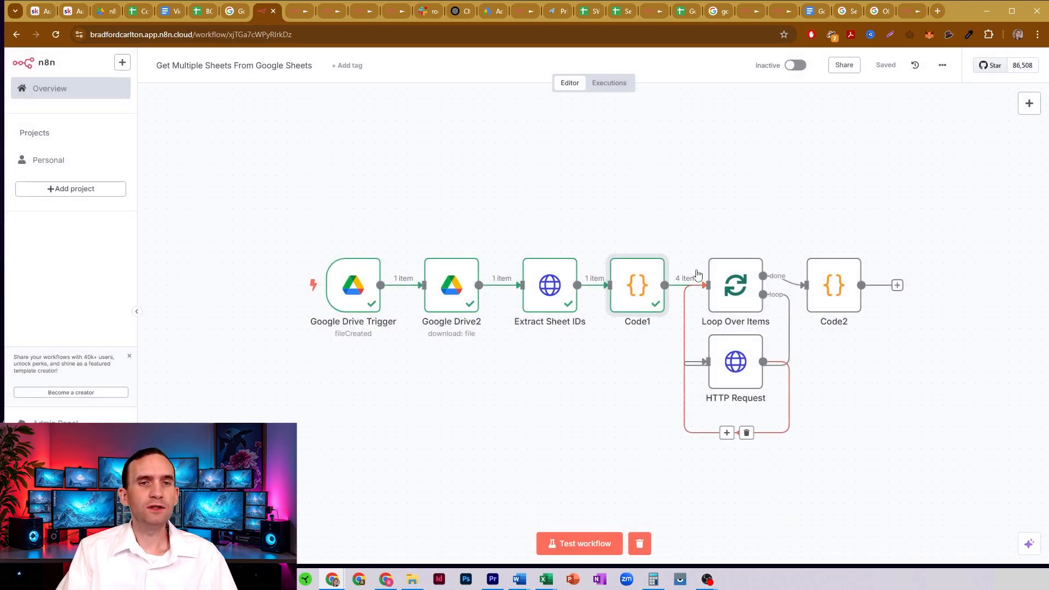
# Step: Inspect the HTTP Request node's URL expression, including its spreadsheetId and sheetName parts, and return to the canvas
pyautogui.doubleClick(744, 377)
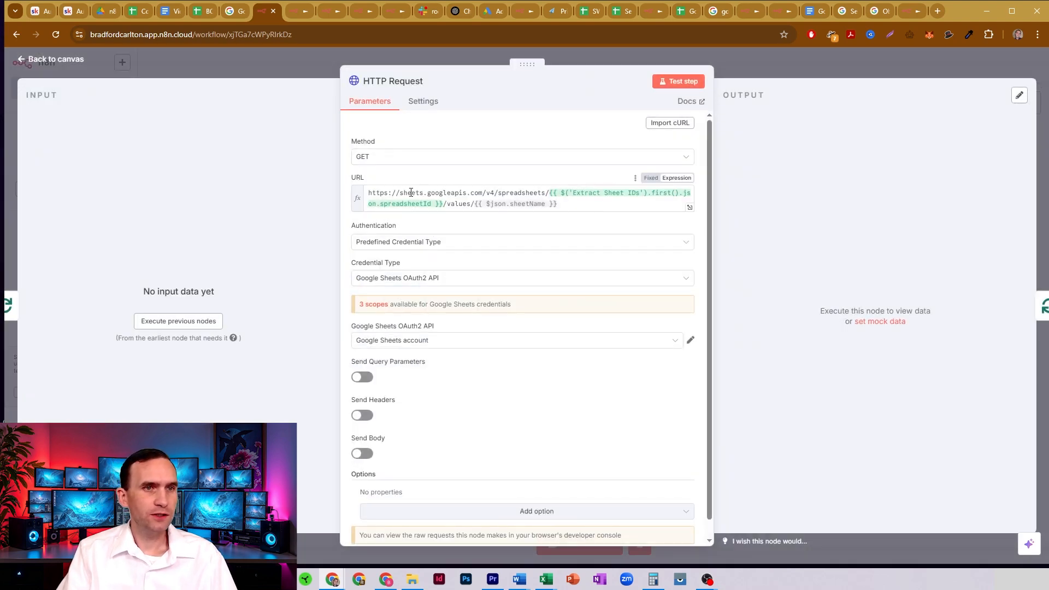
pyautogui.moveTo(385, 195); pyautogui.dragTo(535, 195)
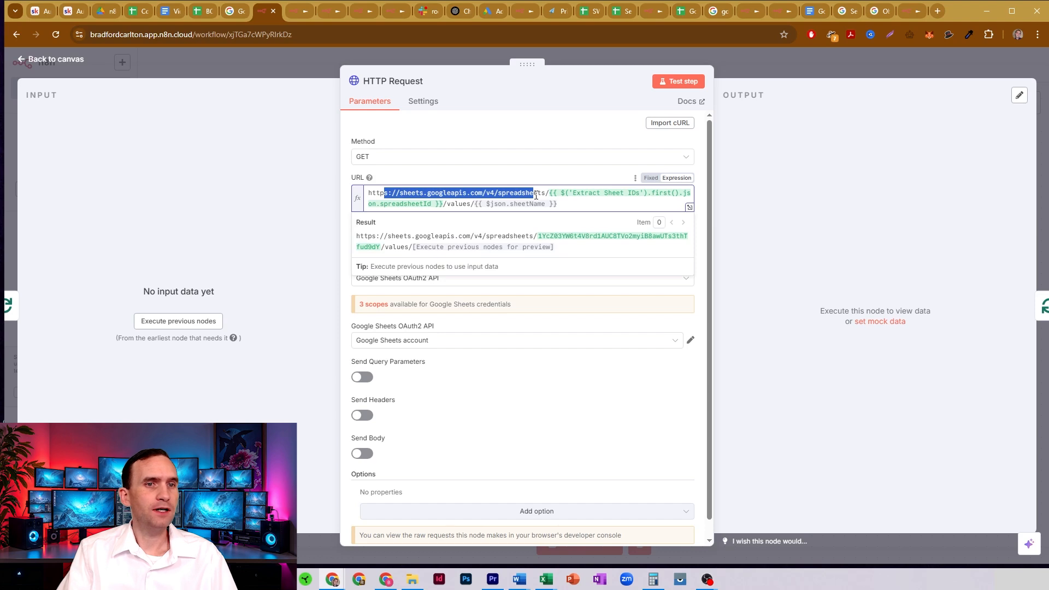
pyautogui.click(535, 195)
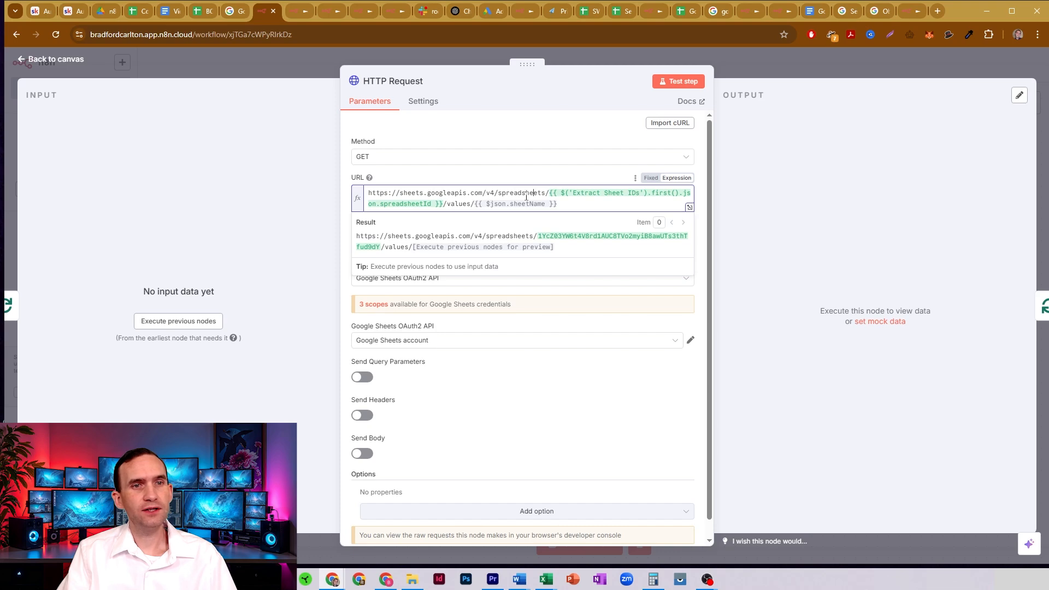
pyautogui.click(743, 64)
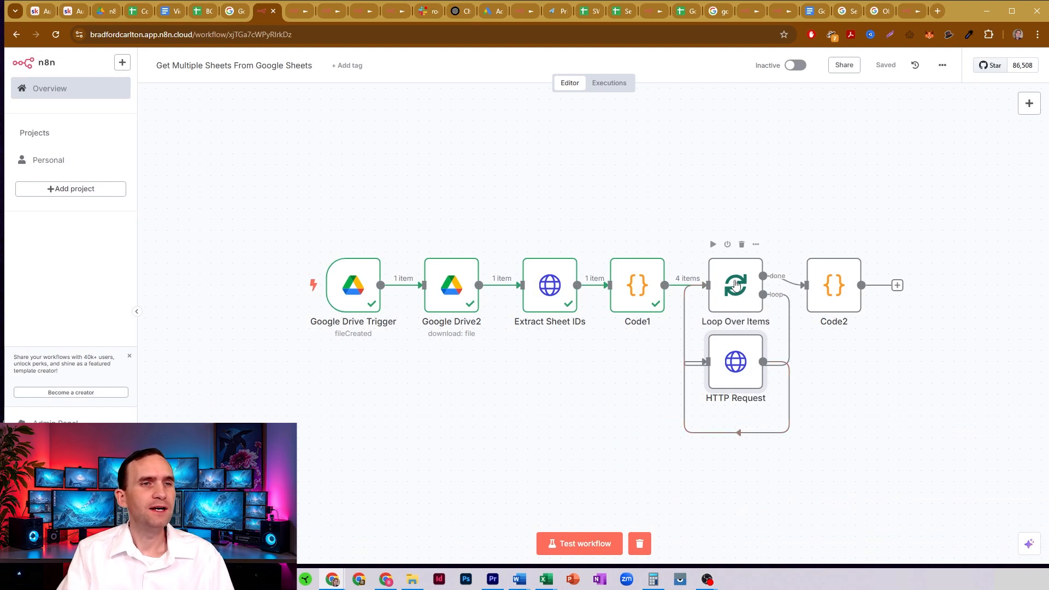
pyautogui.doubleClick(741, 365)
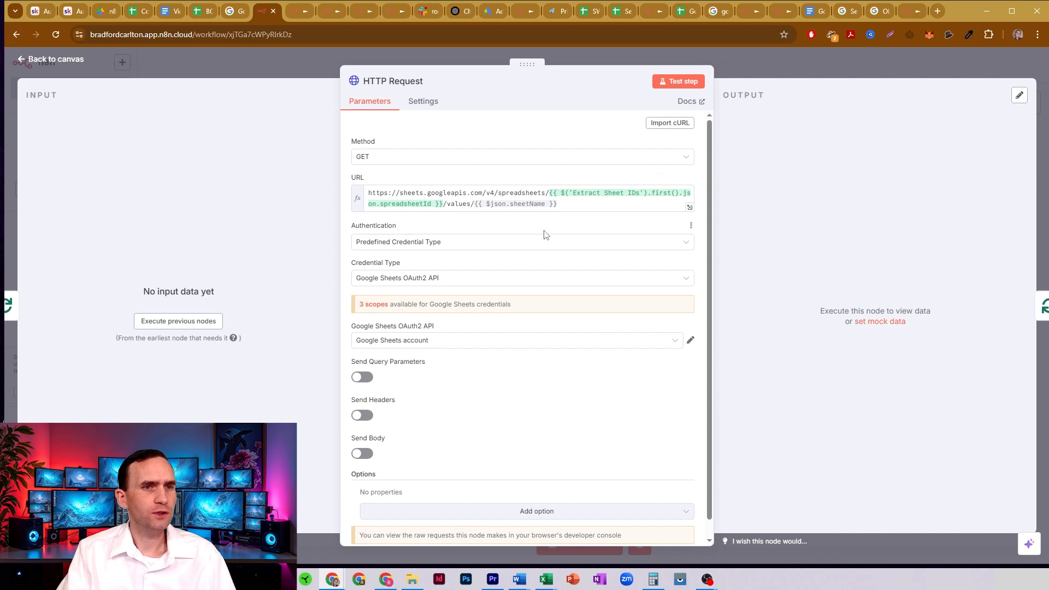
pyautogui.click(734, 68)
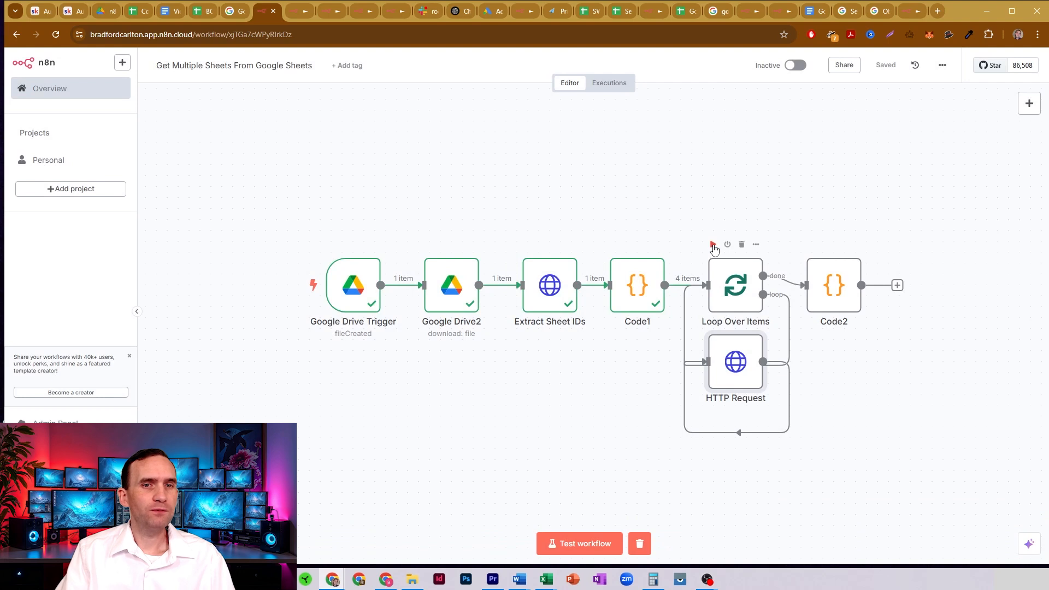
# Step: Execute the Loop Over Items node on its own from the workflow canvas
pyautogui.click(713, 245)
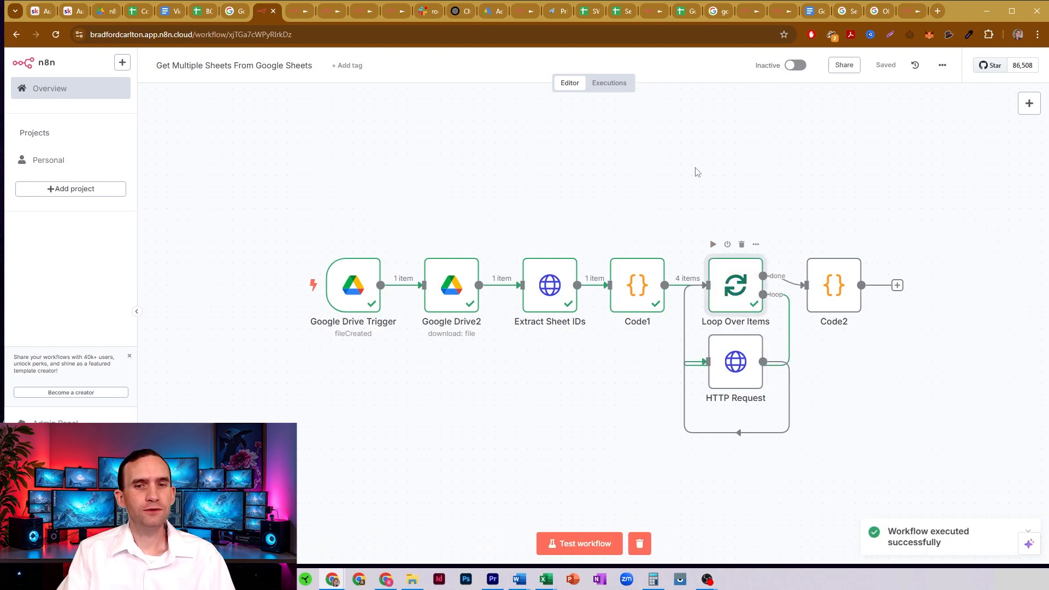
pyautogui.click(811, 245)
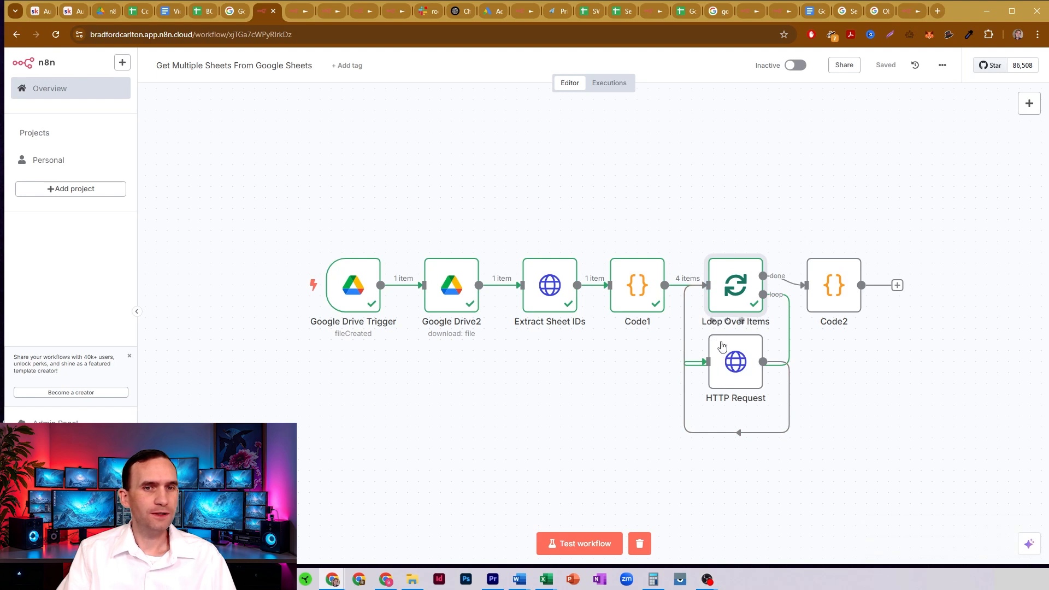
# Step: Shift the HTTP Request node slightly lower on the canvas, then execute it and open its details to view the output
pyautogui.moveTo(722, 346); pyautogui.dragTo(722, 368)
pyautogui.hotkey('ctrl', 'Return')
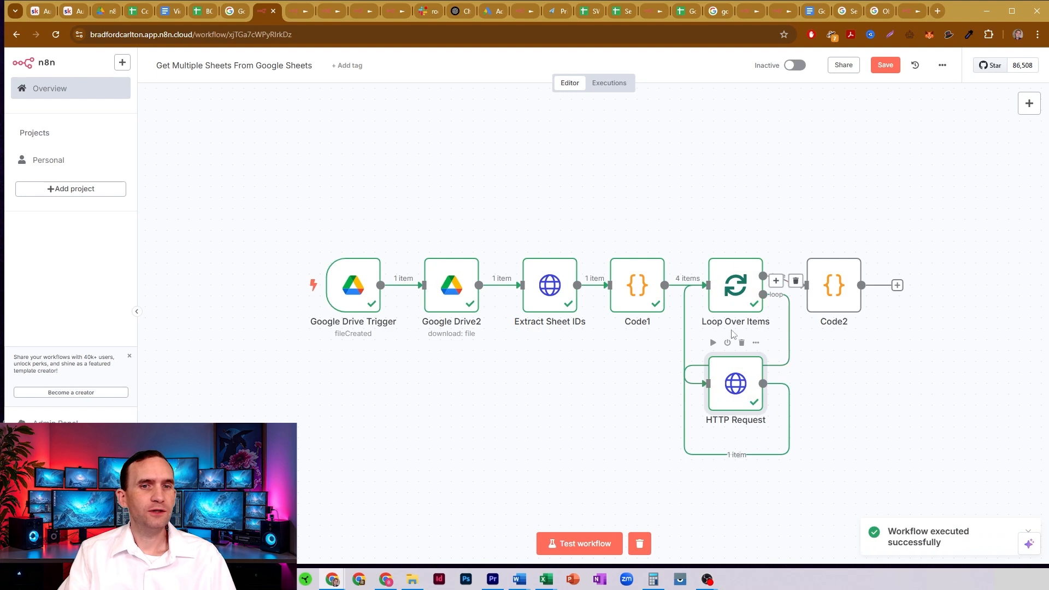
pyautogui.doubleClick(743, 380)
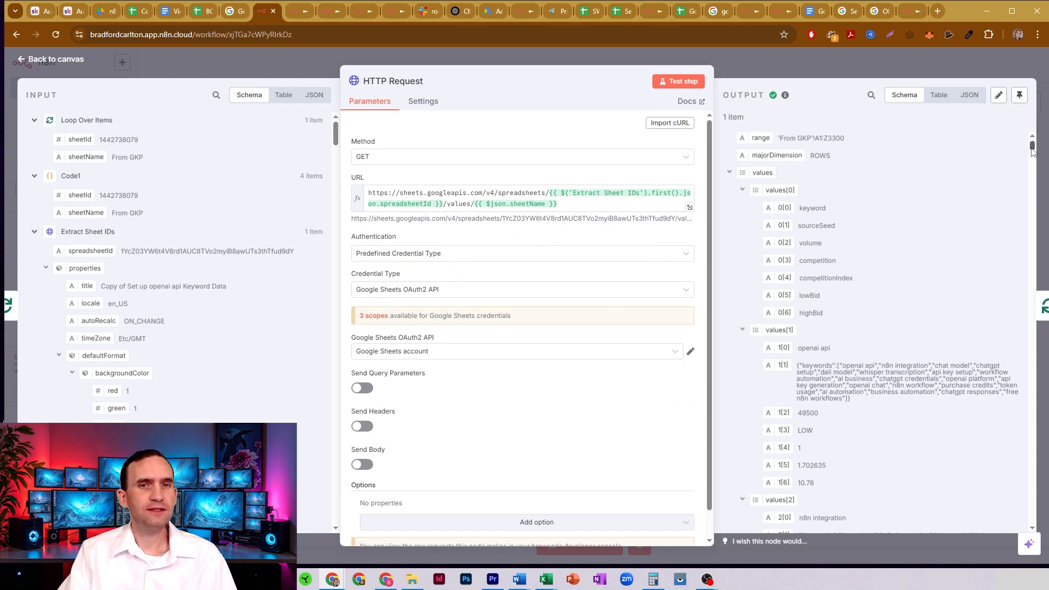
# Step: Examine the final rows of the HTTP Request node's output, checking the values[3297] to values[3299] entries, and return to the canvas
pyautogui.moveTo(1032, 151); pyautogui.dragTo(1041, 546)
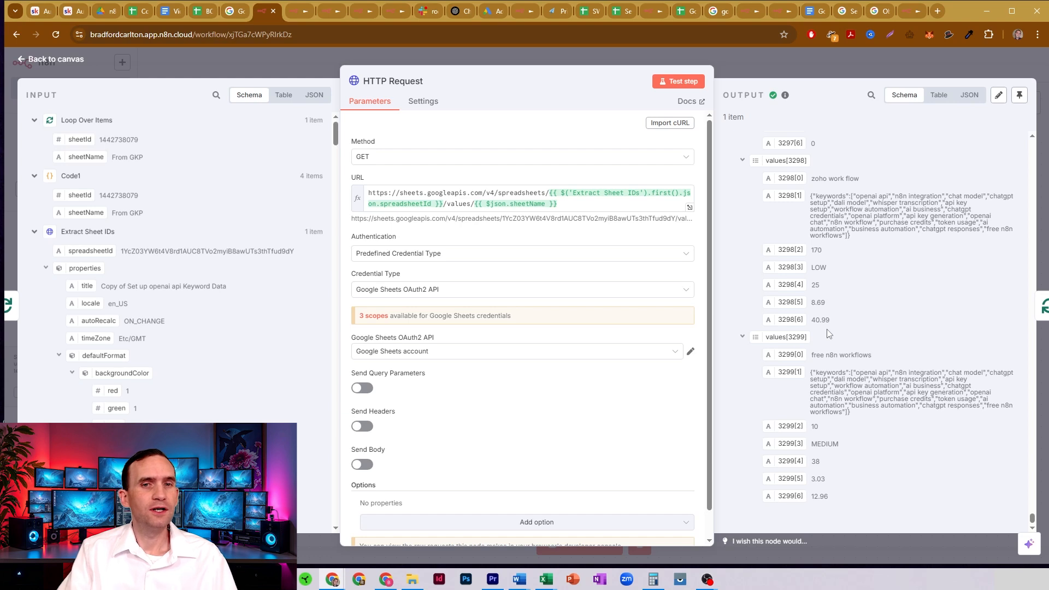
pyautogui.moveTo(820, 356); pyautogui.dragTo(872, 356)
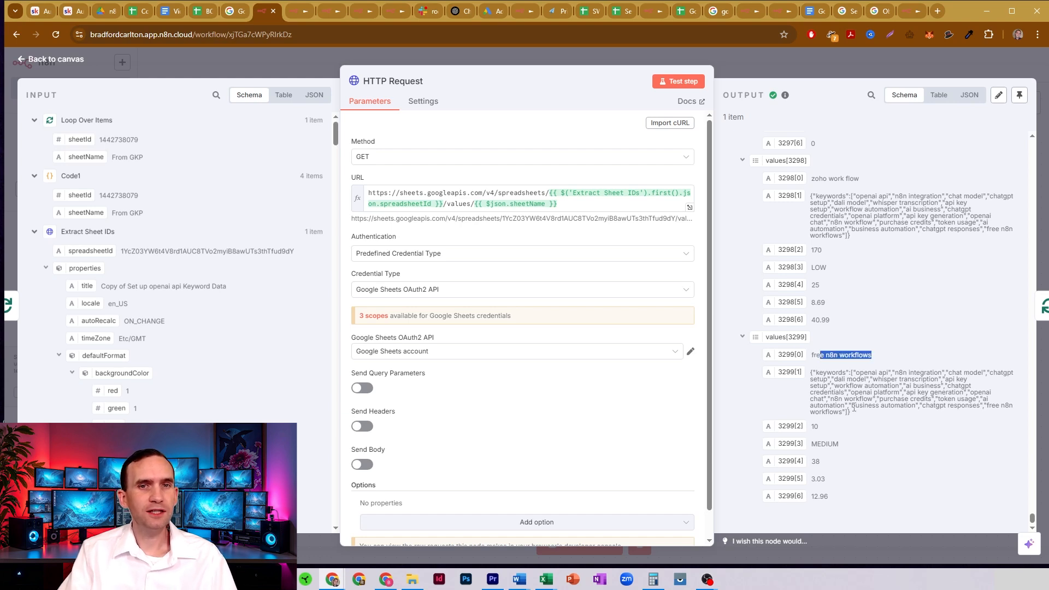
pyautogui.moveTo(801, 425); pyautogui.dragTo(822, 425)
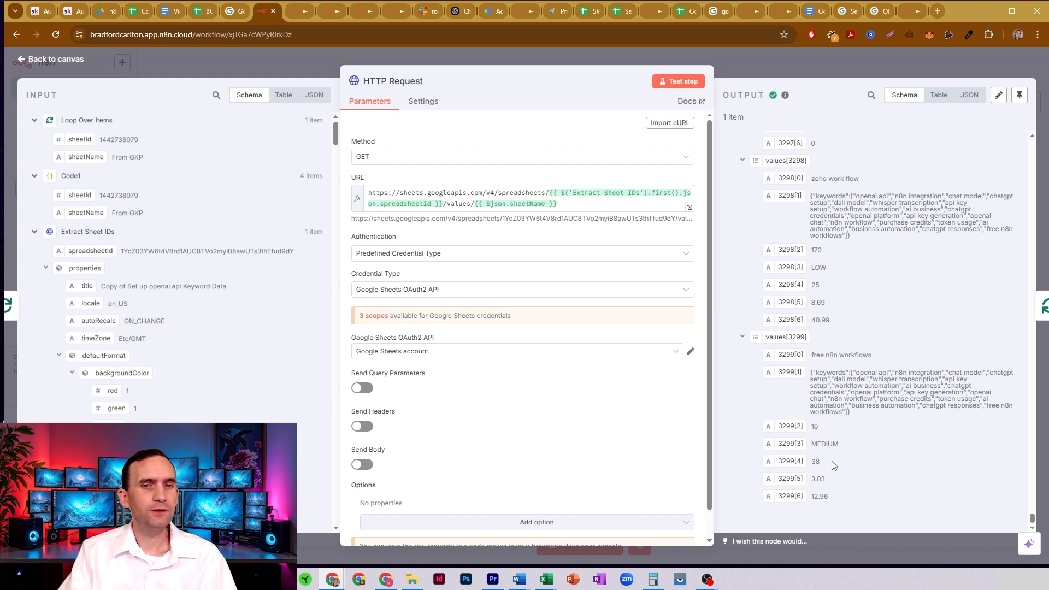
pyautogui.moveTo(834, 466); pyautogui.dragTo(811, 464)
pyautogui.click(824, 438)
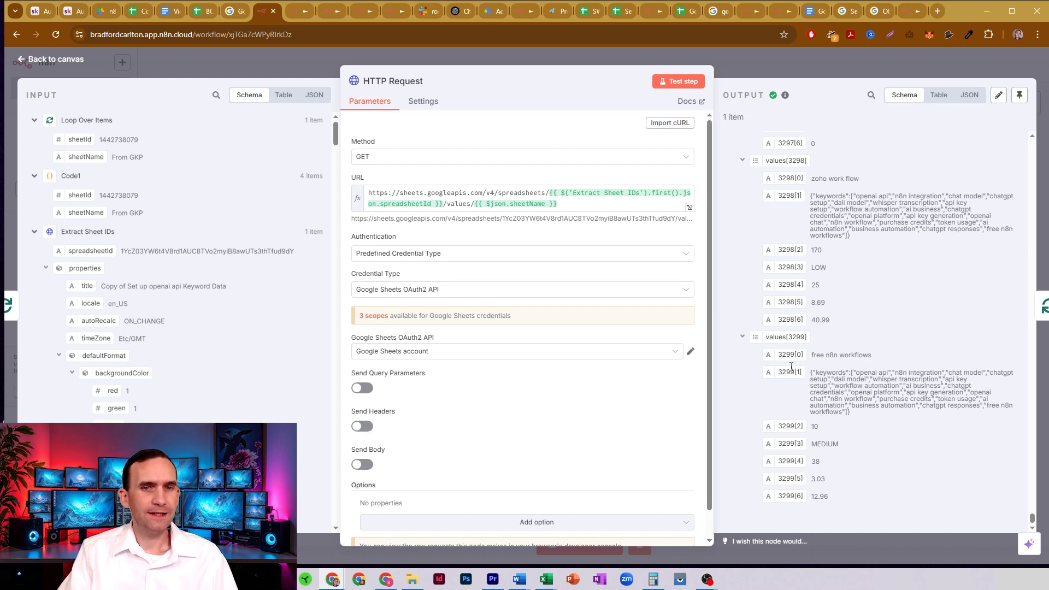
pyautogui.scroll(3, 786, 280)
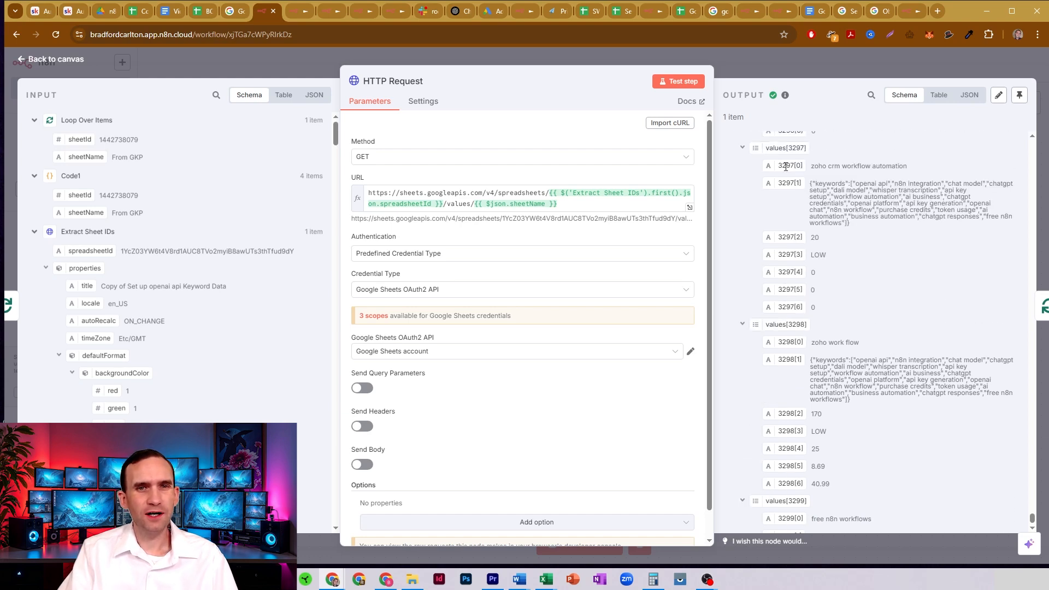
pyautogui.scroll(1, 790, 180)
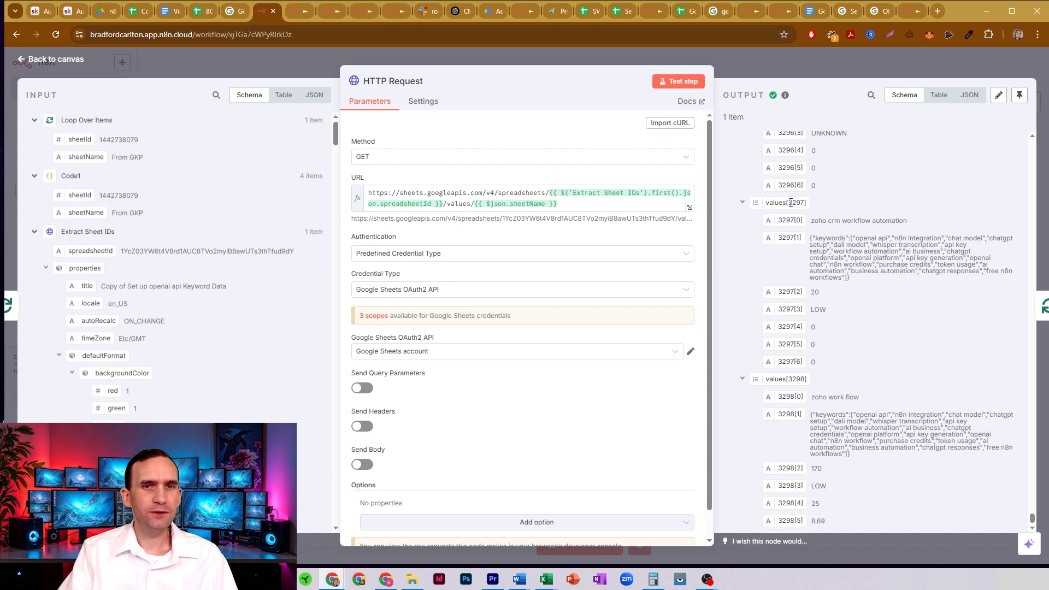
pyautogui.moveTo(788, 203); pyautogui.dragTo(799, 223)
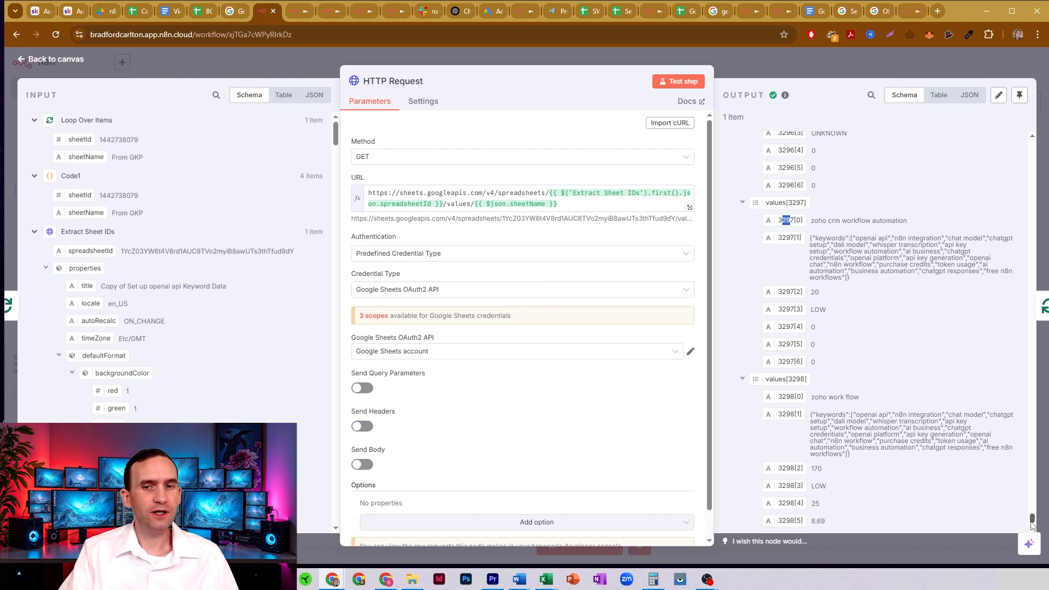
pyautogui.moveTo(1032, 519); pyautogui.dragTo(891, 109)
pyautogui.click(811, 59)
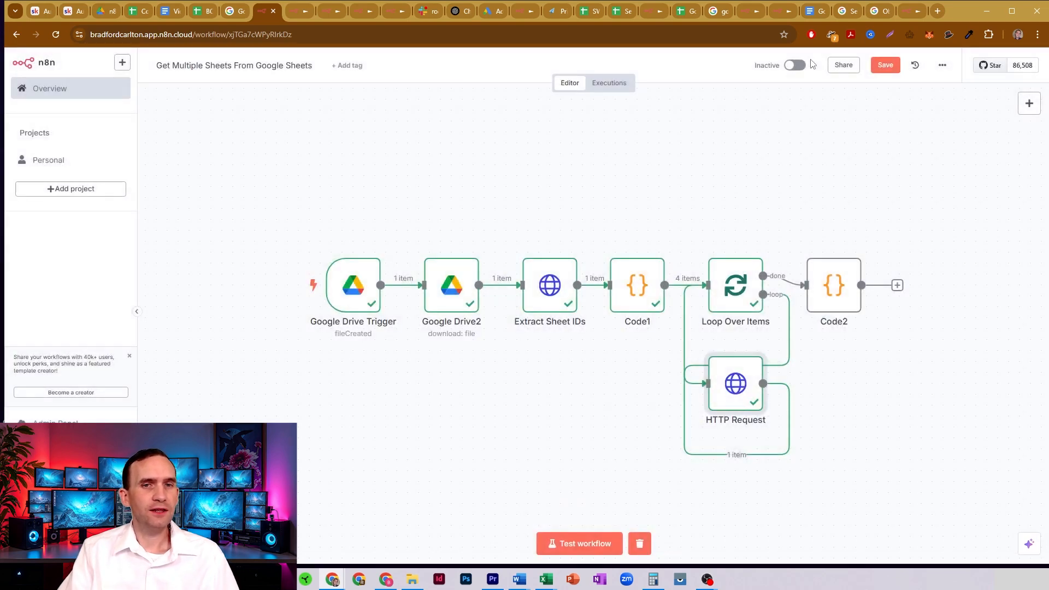
# Step: Open the Code2 node and review its JavaScript from the start alongside the incoming sheetName and the loop over items
pyautogui.doubleClick(838, 282)
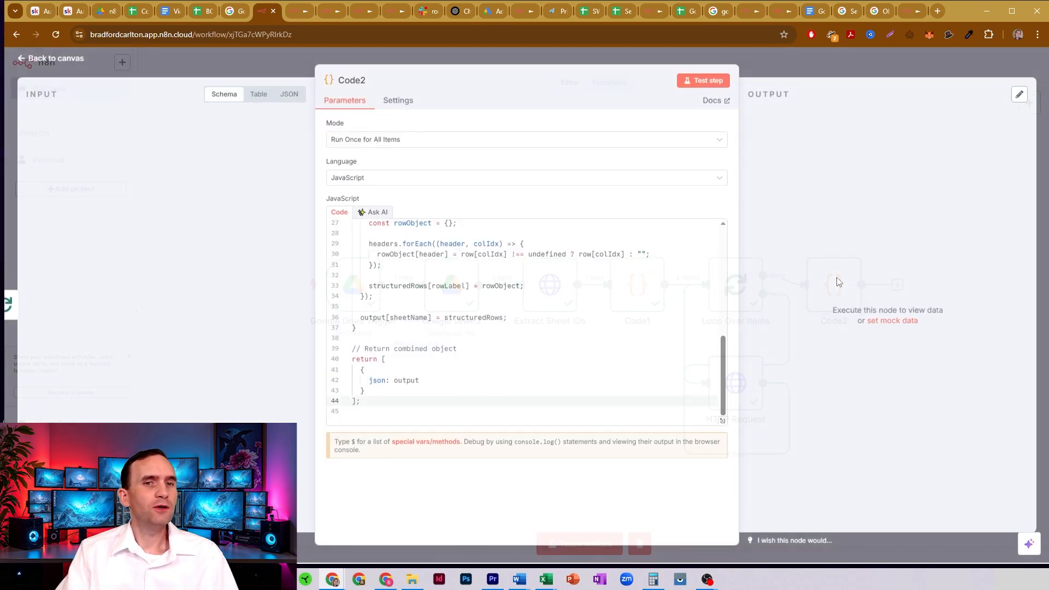
pyautogui.scroll(5, 549, 287)
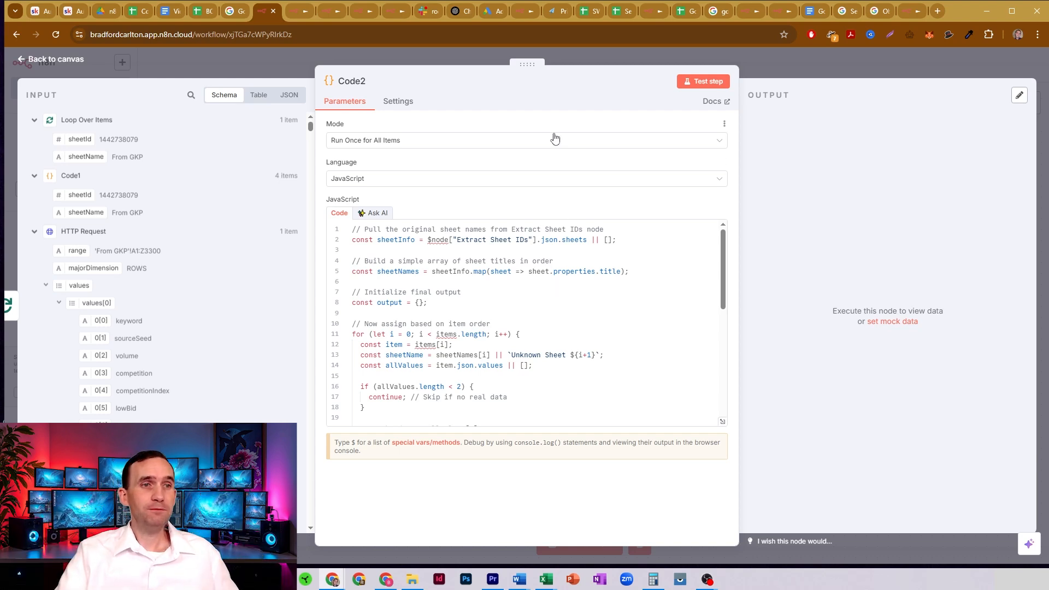
pyautogui.moveTo(145, 158); pyautogui.dragTo(115, 159)
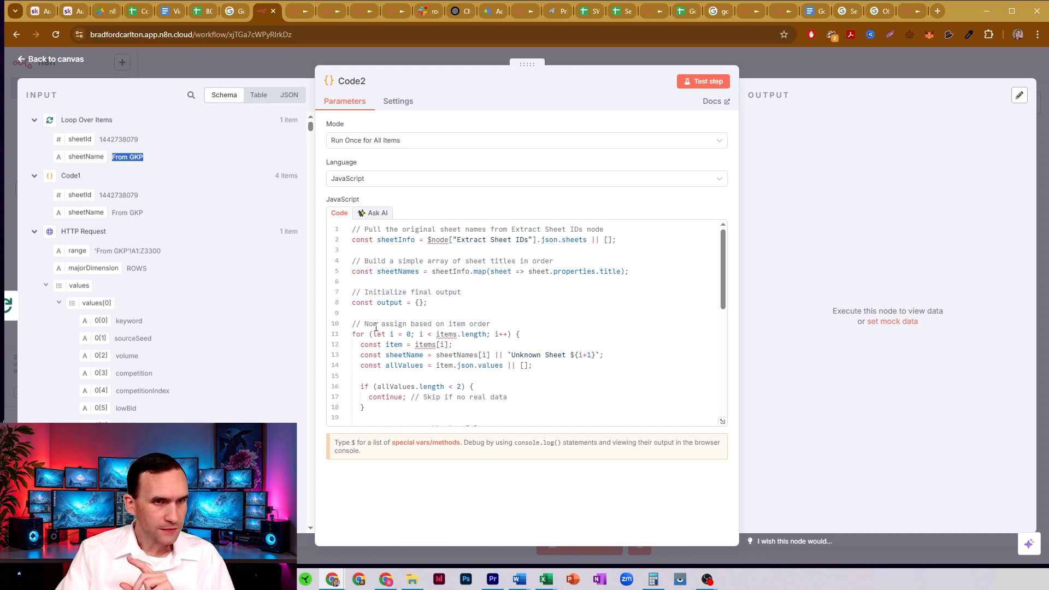
pyautogui.moveTo(376, 328); pyautogui.dragTo(488, 342)
pyautogui.click(488, 343)
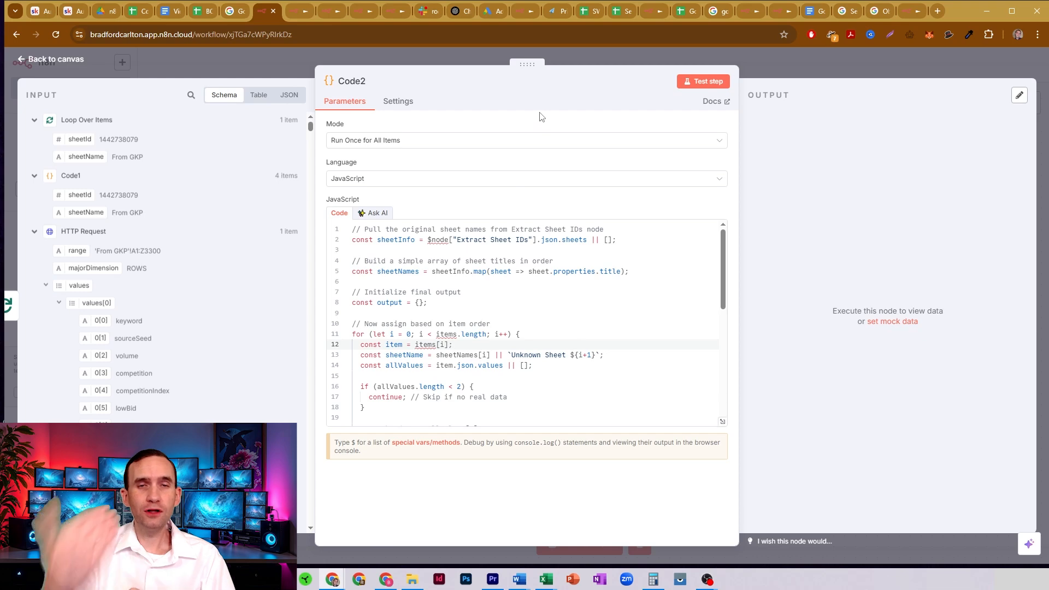
# Step: Execute the Code2 node, check the run on the canvas, and reopen the node to view its output
pyautogui.click(704, 83)
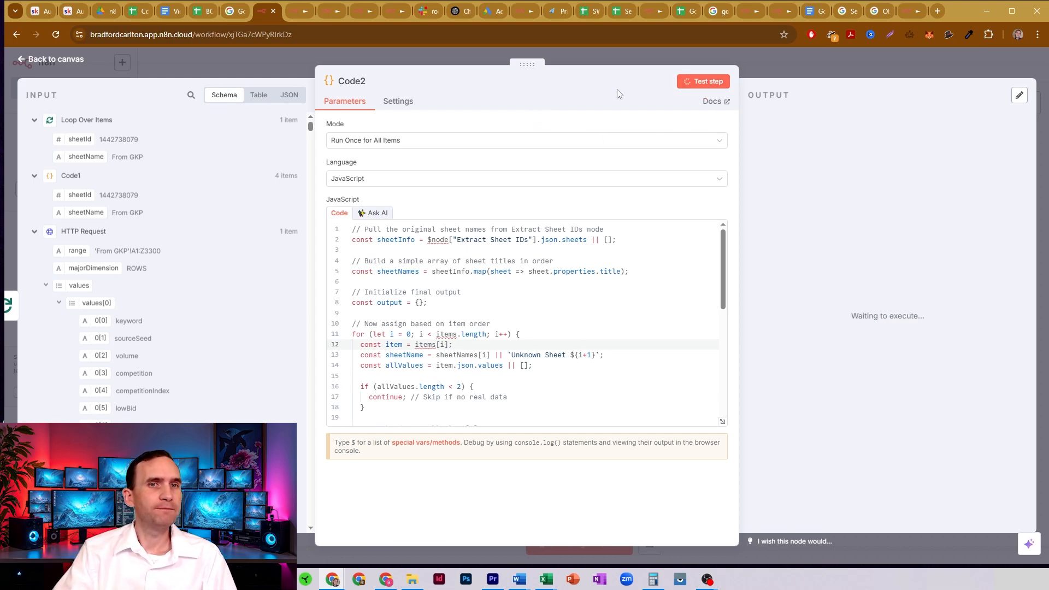
pyautogui.click(791, 60)
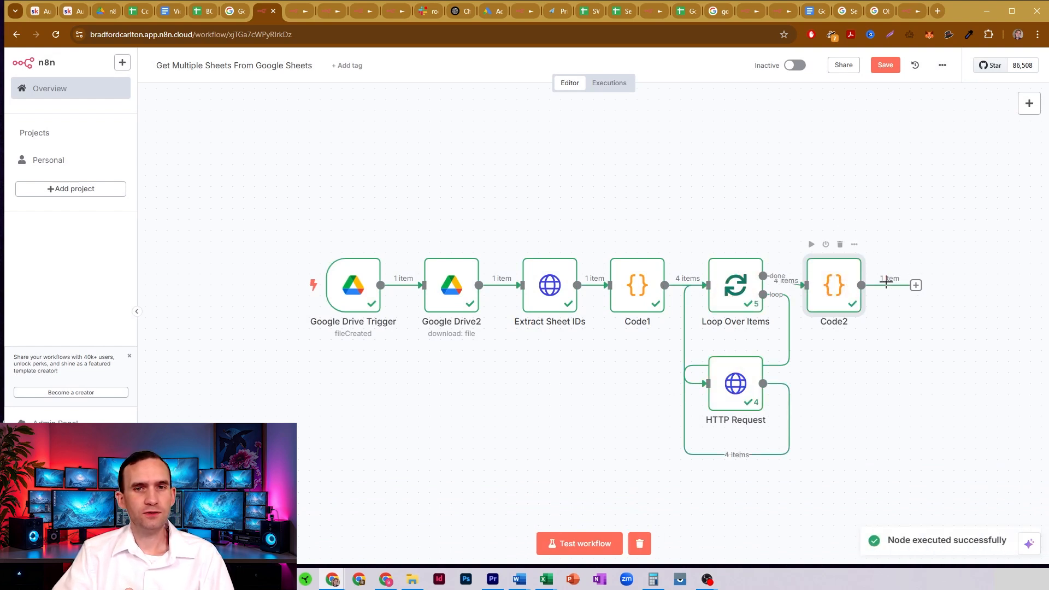
pyautogui.doubleClick(825, 285)
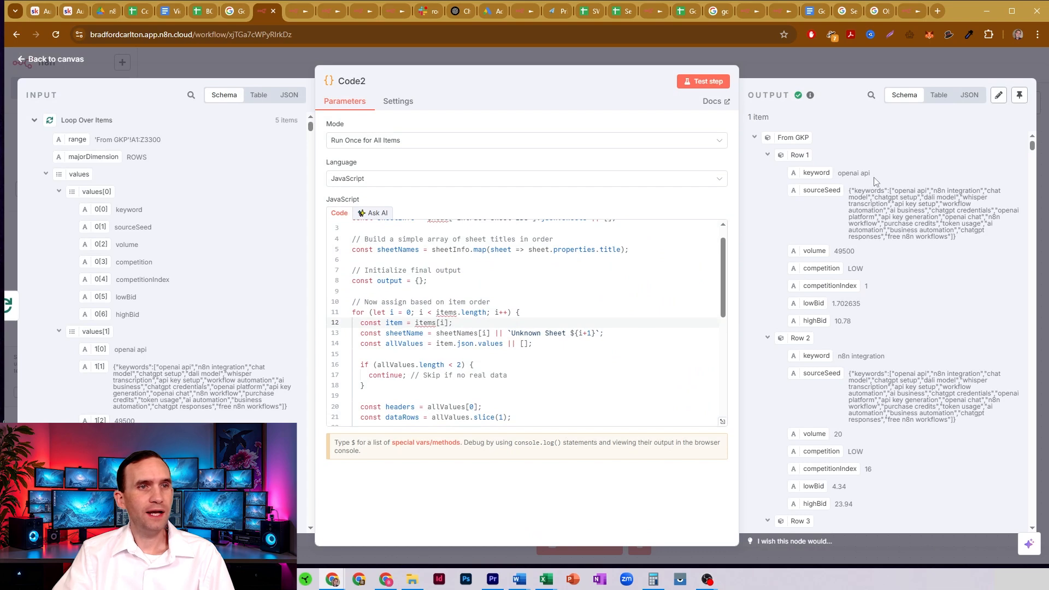
# Step: Switch to the keyword spreadsheet in Google Sheets and check the From GKP sheet's column headers and first data row
pyautogui.click(137, 11)
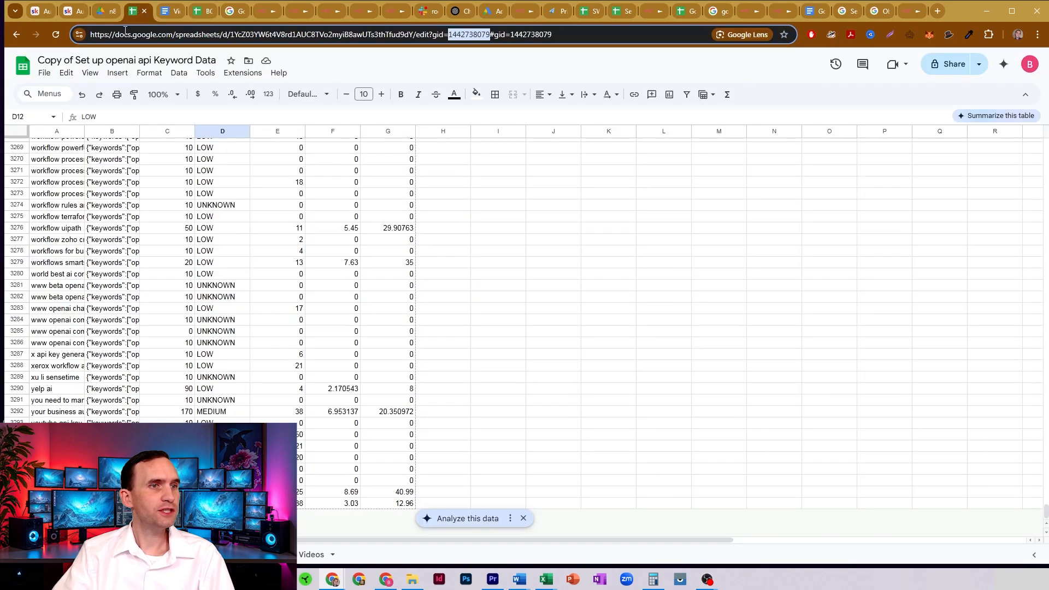
pyautogui.moveTo(1045, 514); pyautogui.dragTo(1045, 145)
pyautogui.click(61, 144)
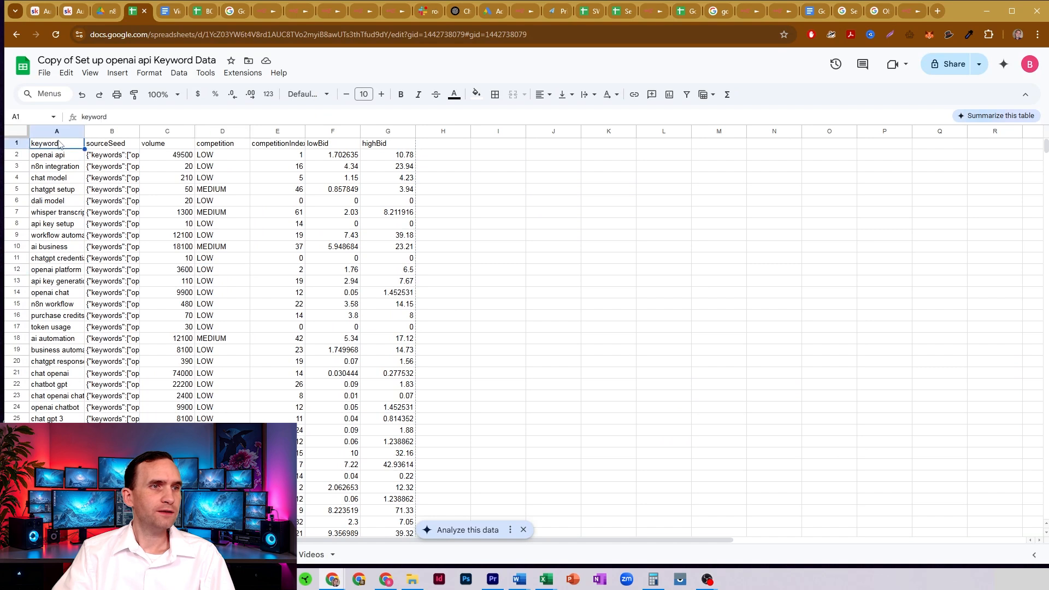
pyautogui.click(98, 145)
pyautogui.click(145, 148)
pyautogui.click(203, 147)
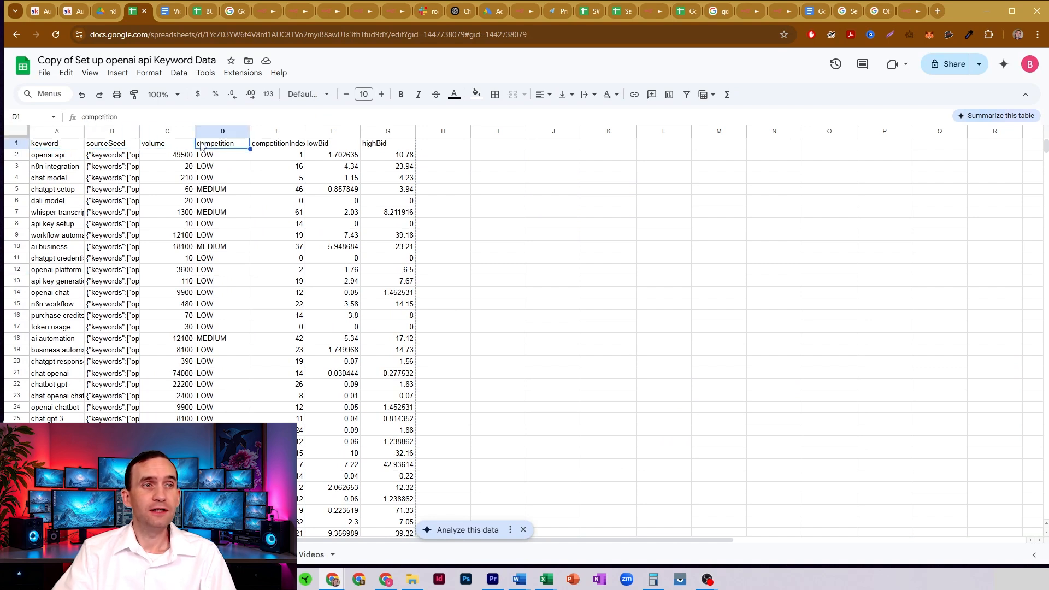
pyautogui.click(49, 157)
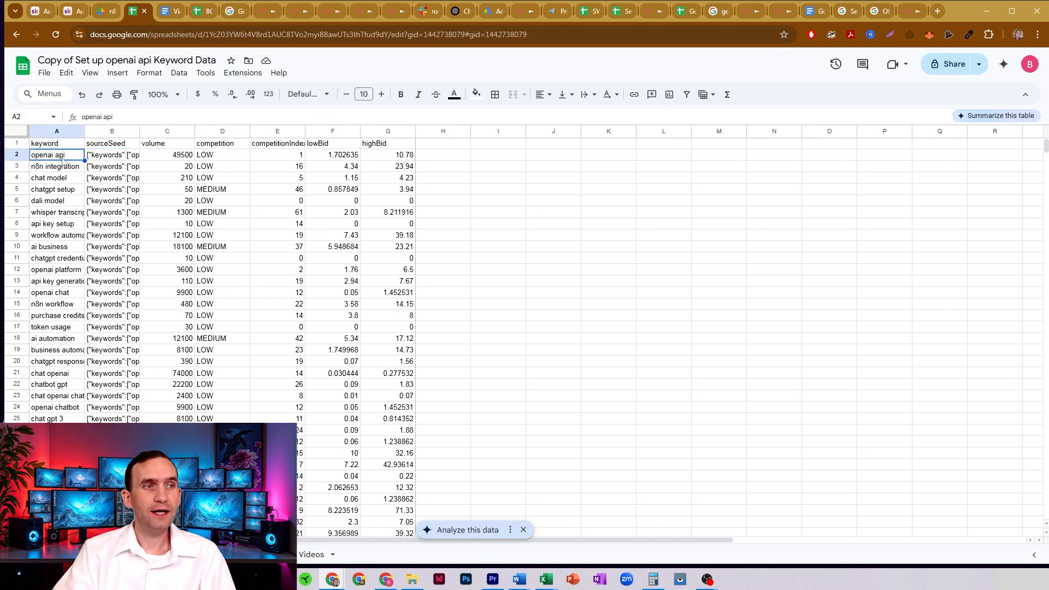
pyautogui.click(169, 159)
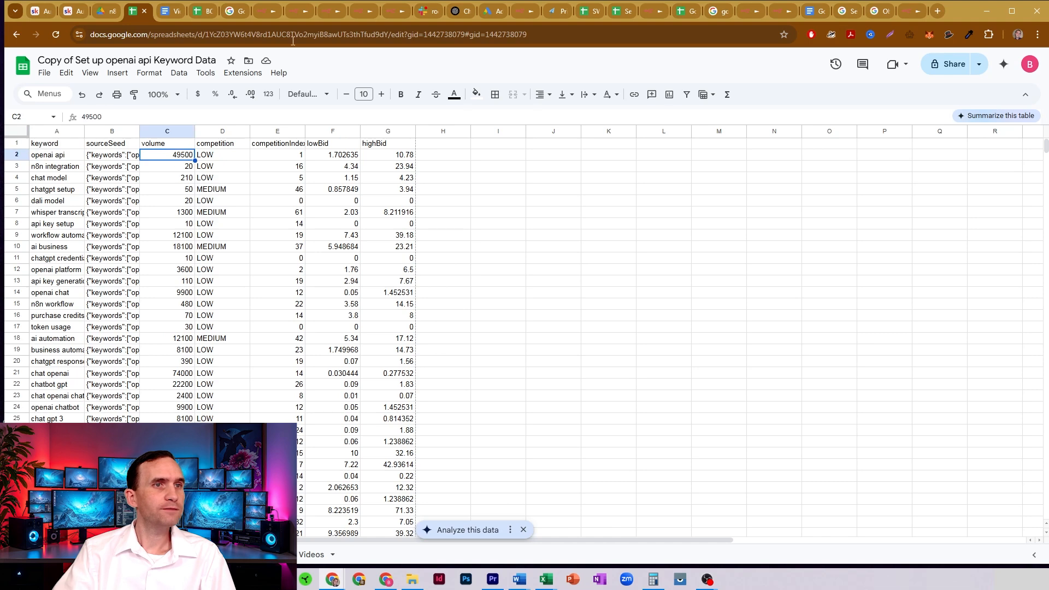
# Step: Switch back to n8n and compare the volume and competition values in Code2's Row 1 output with the spreadsheet
pyautogui.click(267, 11)
pyautogui.moveTo(858, 253); pyautogui.dragTo(840, 252)
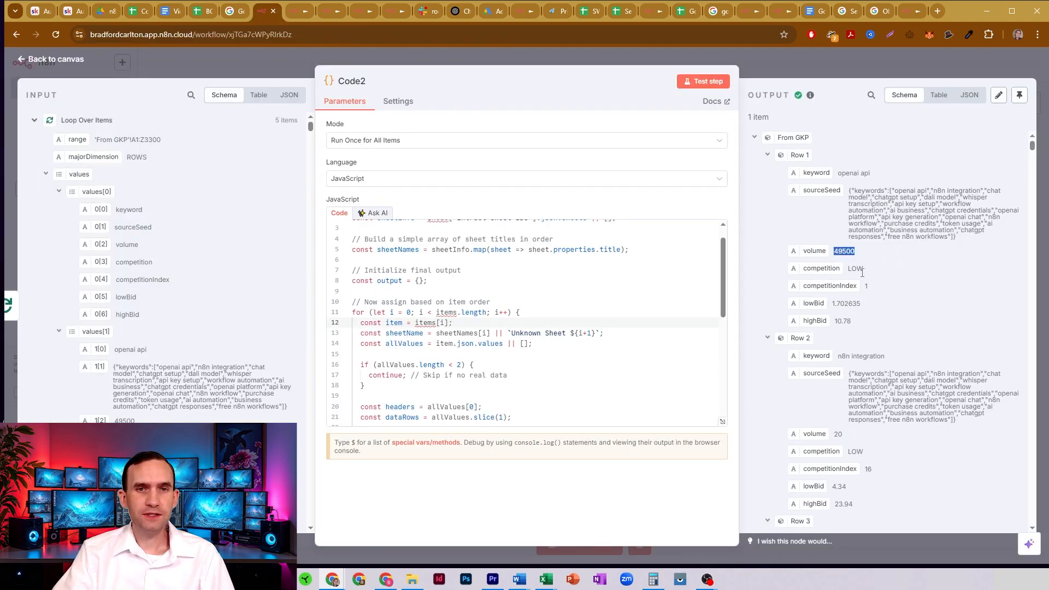
pyautogui.click(869, 298)
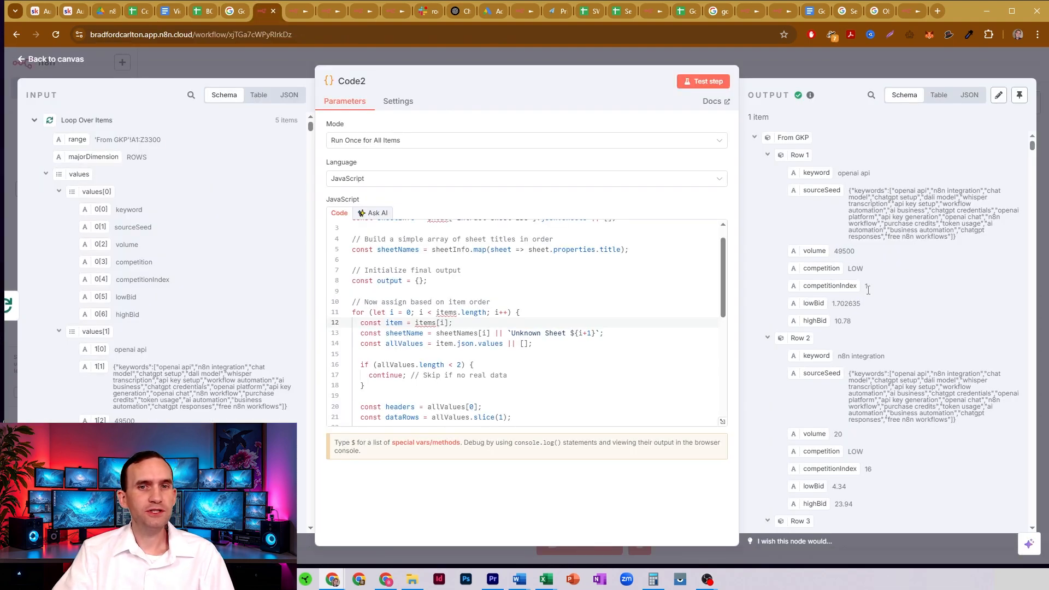
pyautogui.click(135, 7)
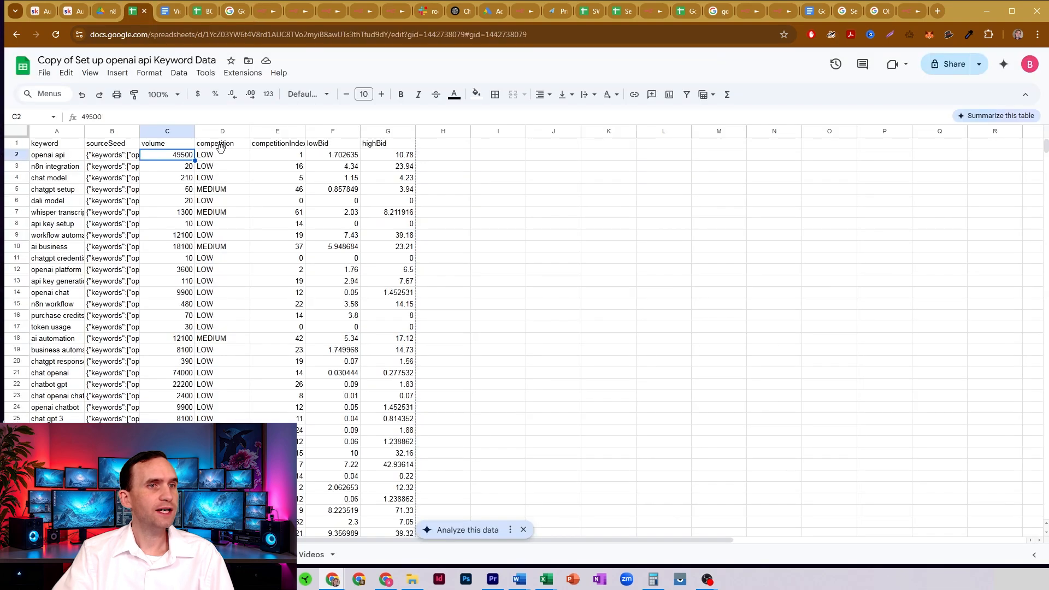
pyautogui.click(267, 11)
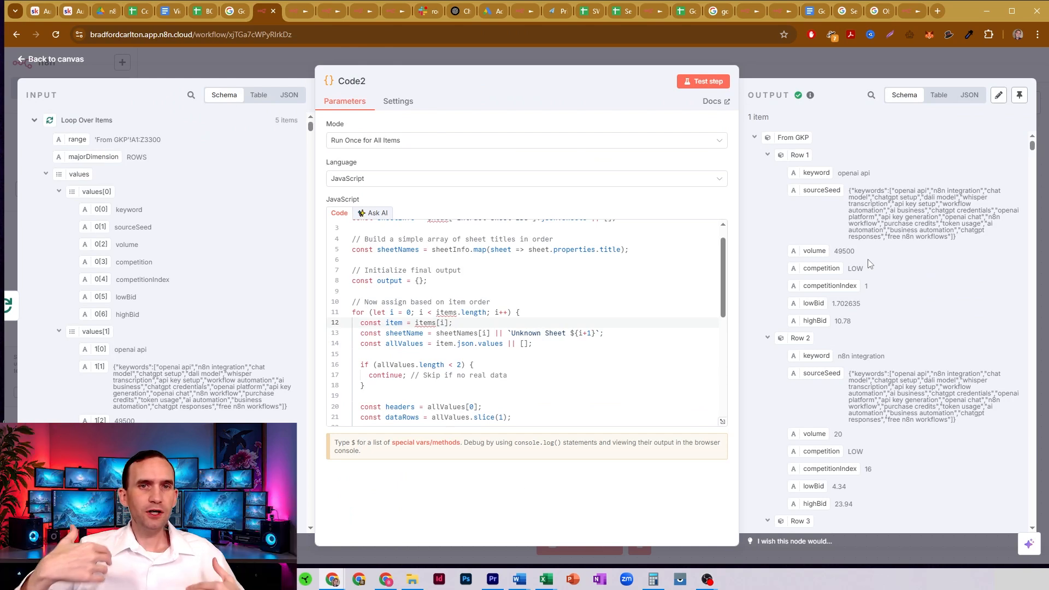
# Step: Collapse the From GKP output group and compare Row 1 of the Sorted group with the spreadsheet's Sorted sheet
pyautogui.click(755, 138)
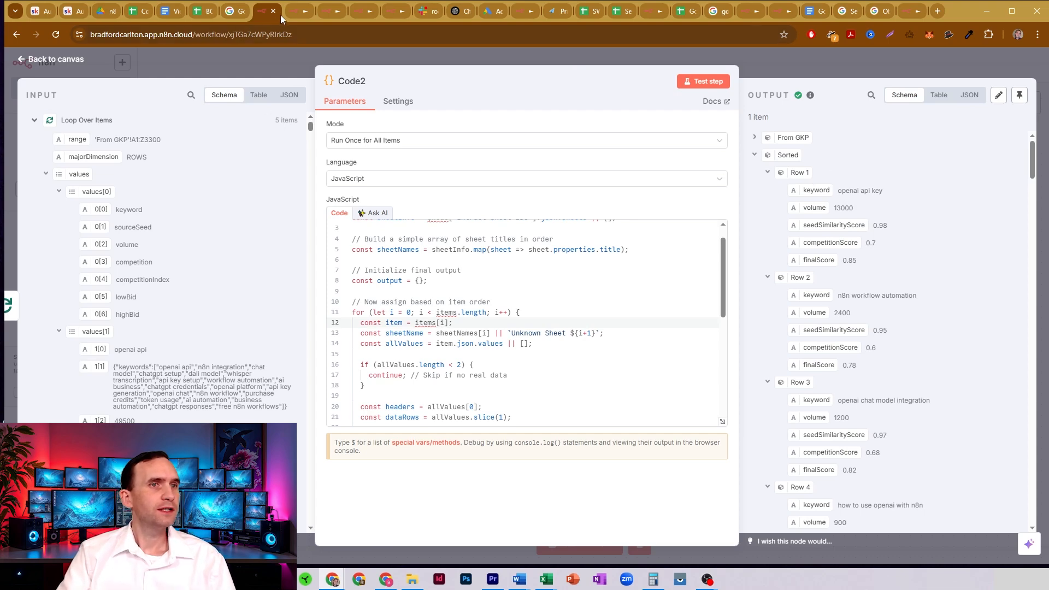
pyautogui.click(135, 13)
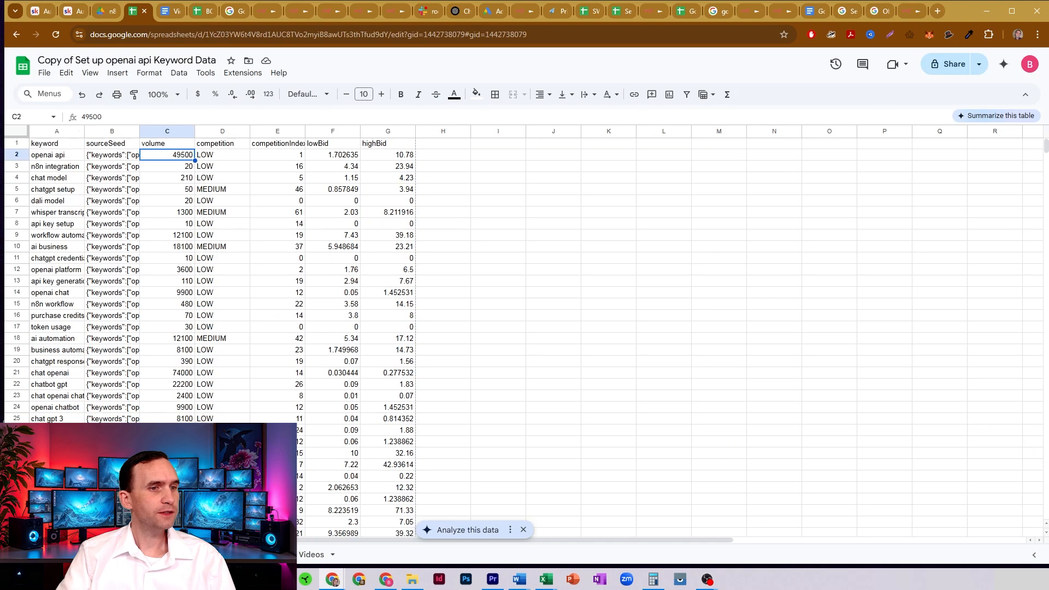
pyautogui.click(137, 554)
pyautogui.click(60, 156)
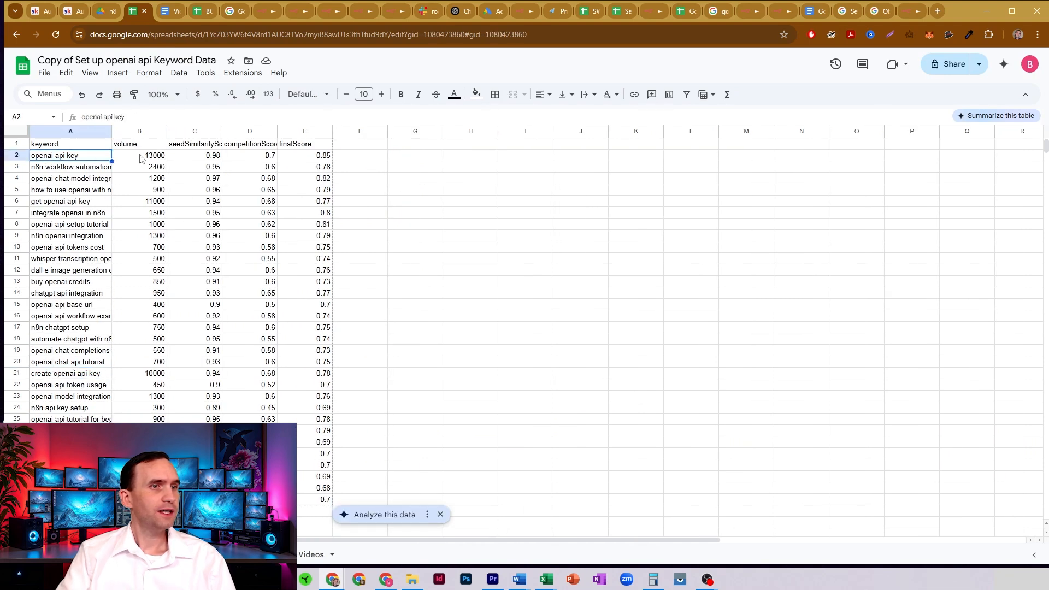
pyautogui.click(264, 13)
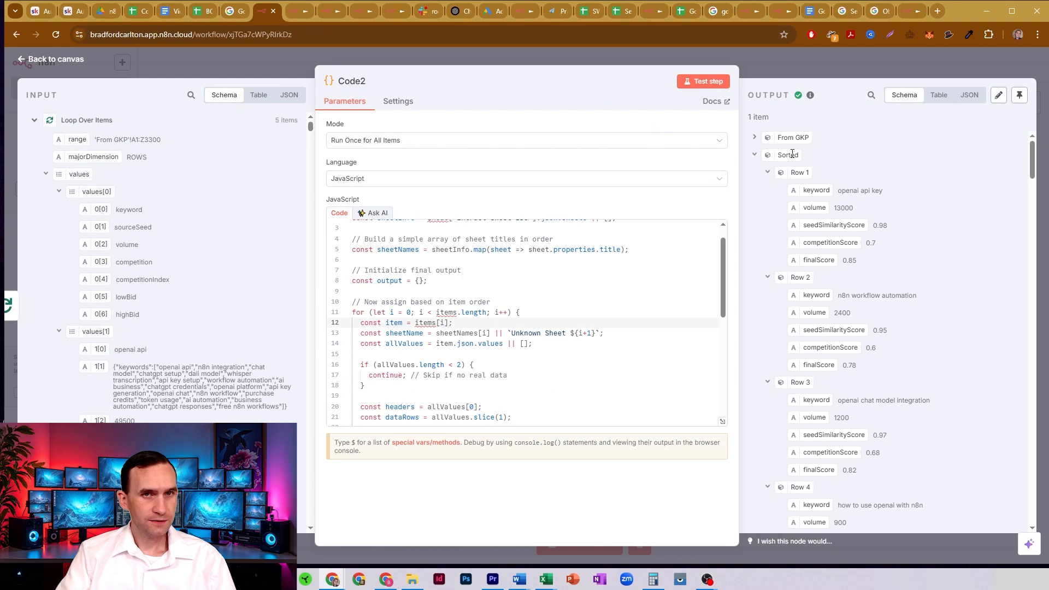
pyautogui.moveTo(810, 174); pyautogui.dragTo(890, 206)
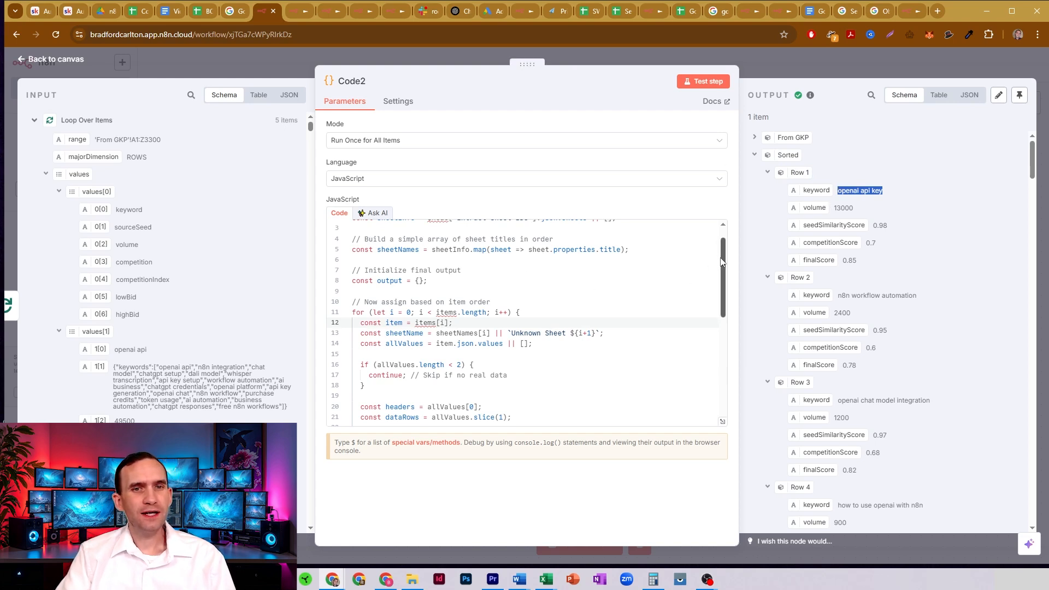
# Step: Review Sorted Row 1, collapse the Sorted group to inspect the Finalized and Referenced Videos output, and return to the canvas
pyautogui.scroll(1, 723, 241)
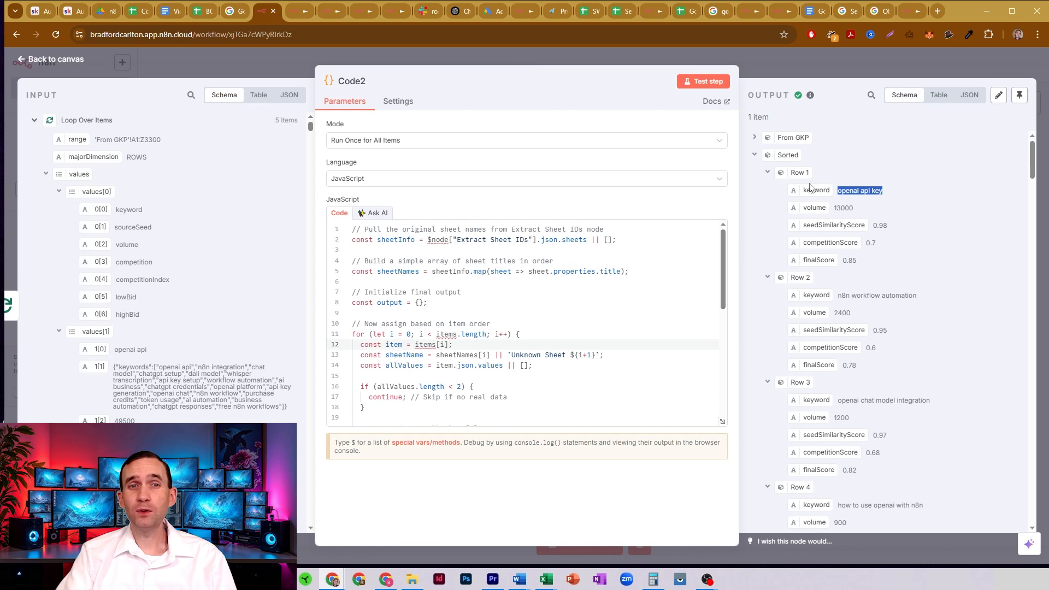
pyautogui.moveTo(792, 172); pyautogui.dragTo(896, 196)
pyautogui.click(845, 186)
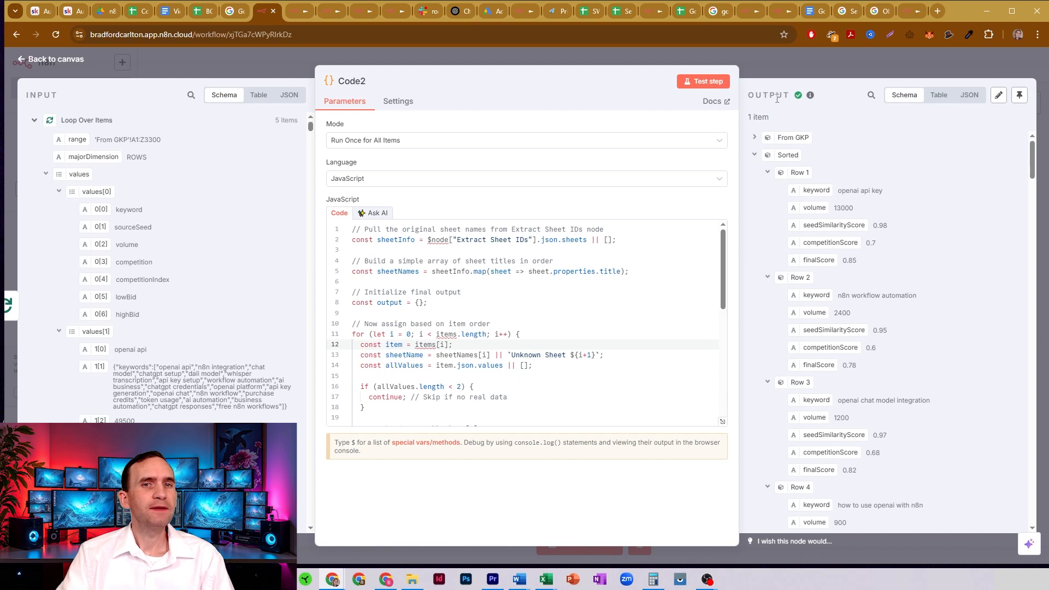
pyautogui.click(754, 155)
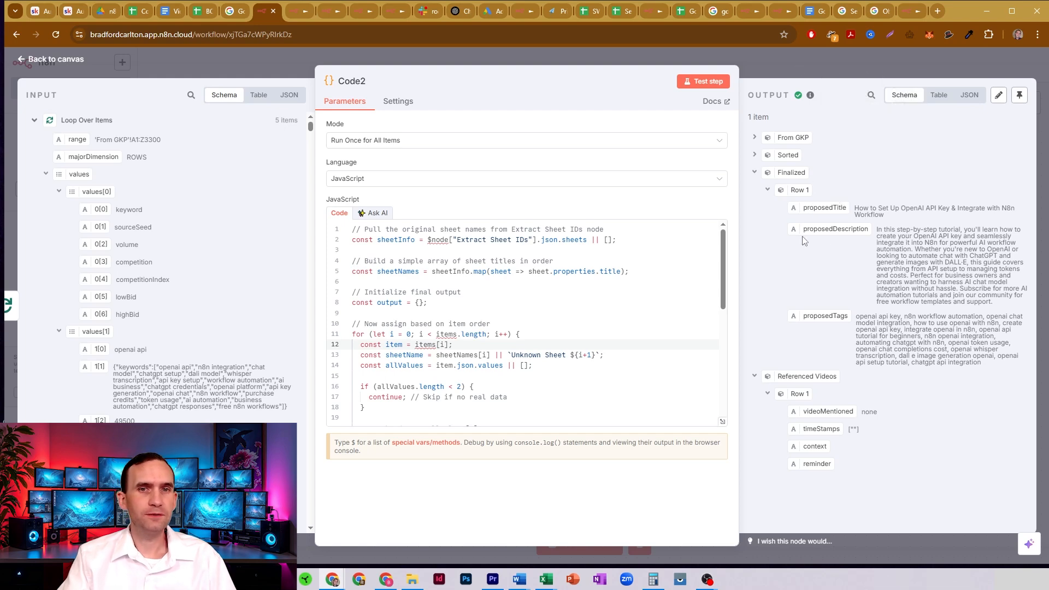
pyautogui.click(792, 60)
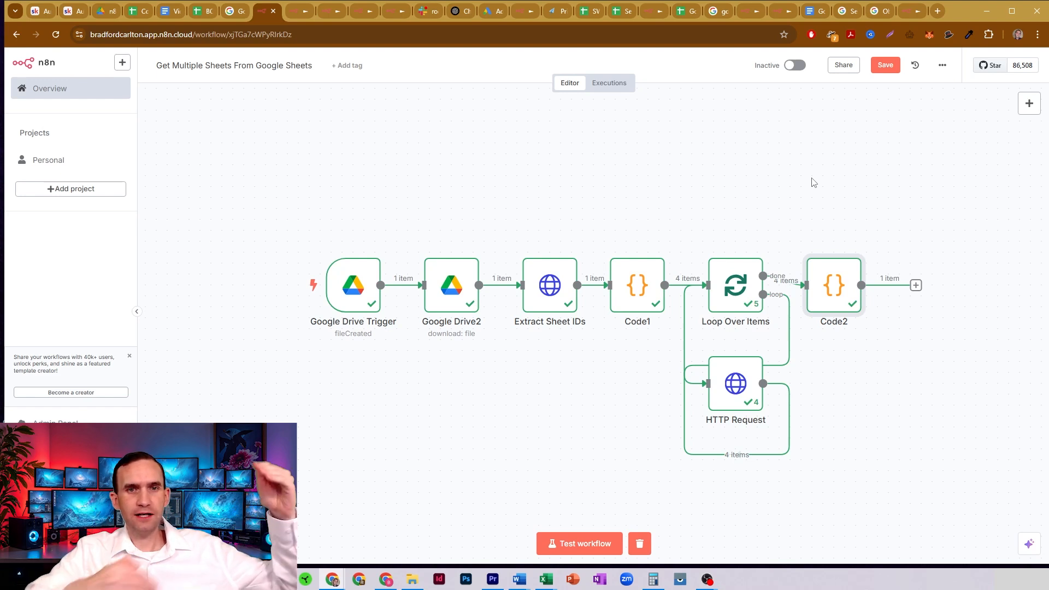
# Step: Look at the Code2 node's settings, return to the canvas, and add an AI Agent node after Code2
pyautogui.doubleClick(828, 286)
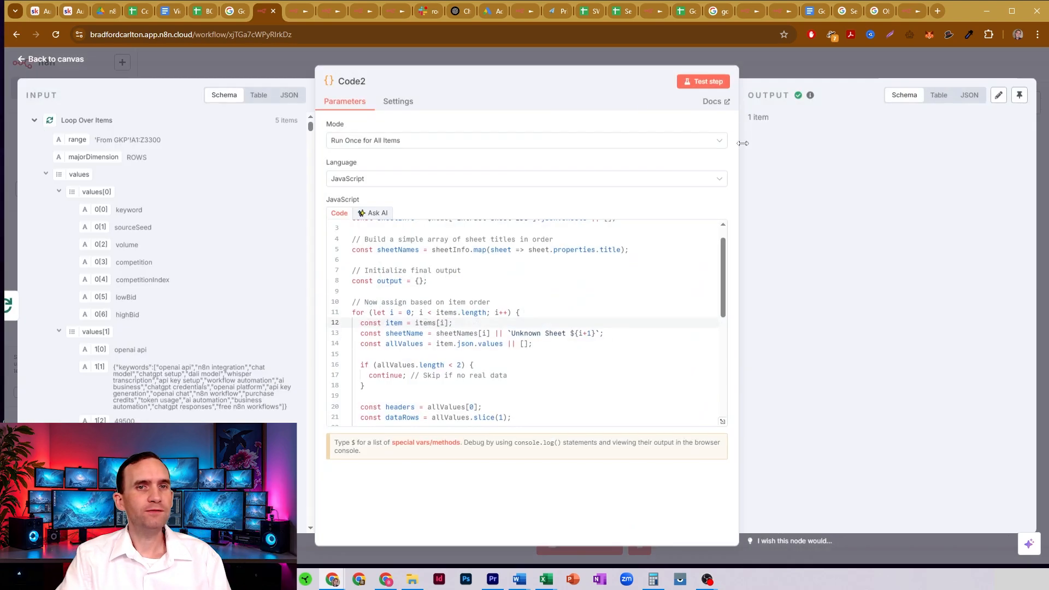
pyautogui.press('Escape')
pyautogui.click(917, 289)
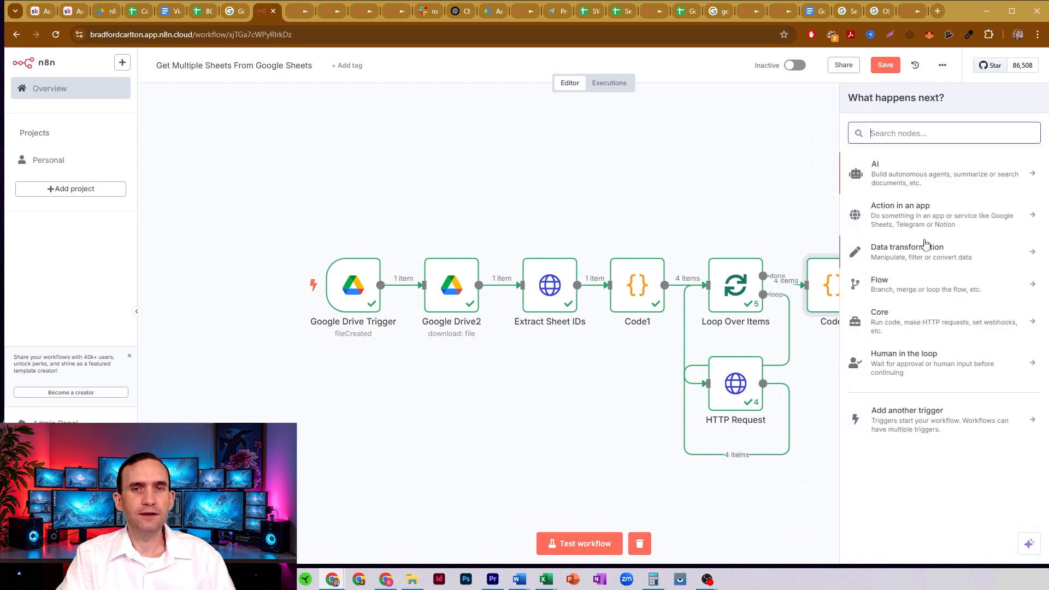
pyautogui.click(871, 178)
pyautogui.click(903, 240)
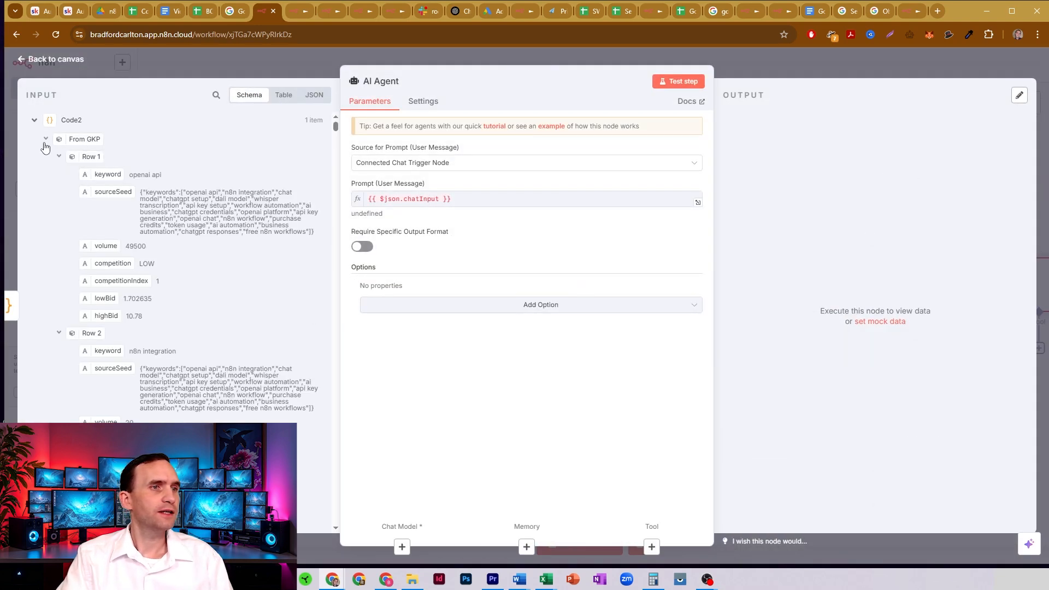
# Step: Set the AI Agent's prompt source to Define below and map the Sorted group's Row 1 as the user message
pyautogui.click(46, 140)
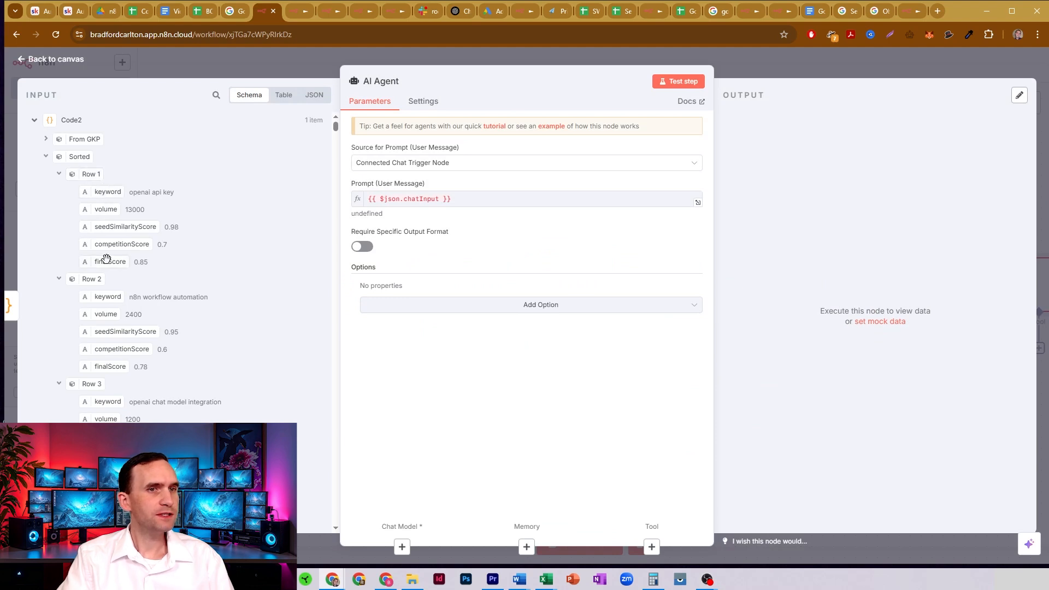
pyautogui.click(403, 163)
pyautogui.click(399, 226)
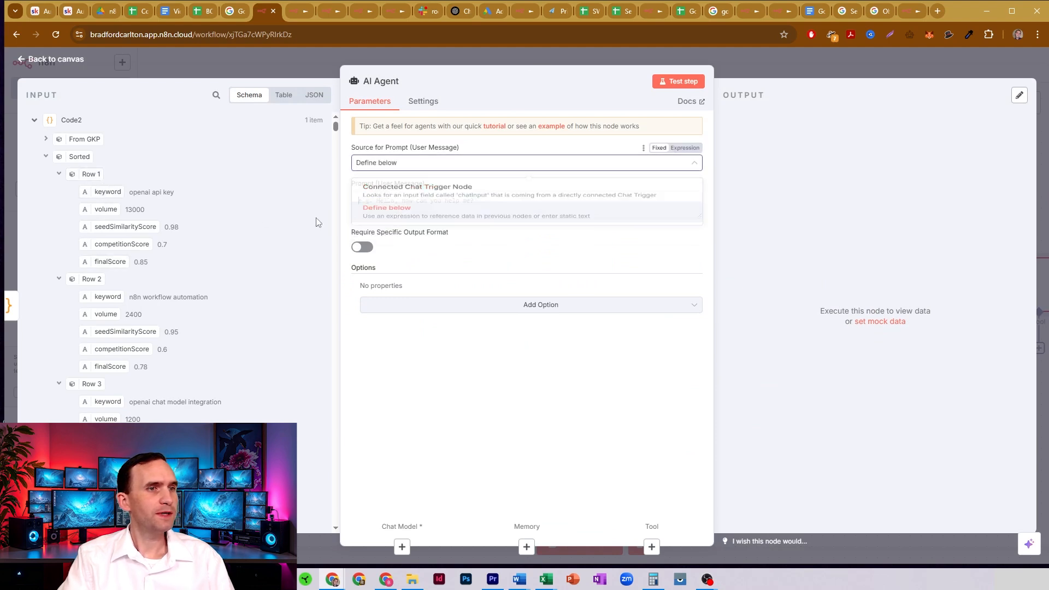
pyautogui.moveTo(84, 173); pyautogui.dragTo(415, 204)
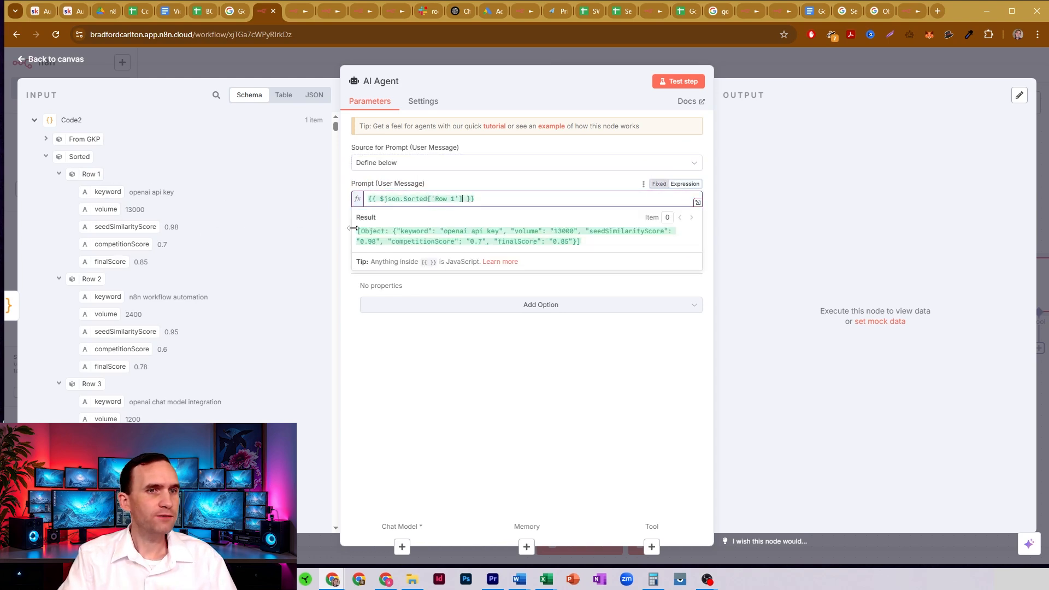
pyautogui.click(733, 67)
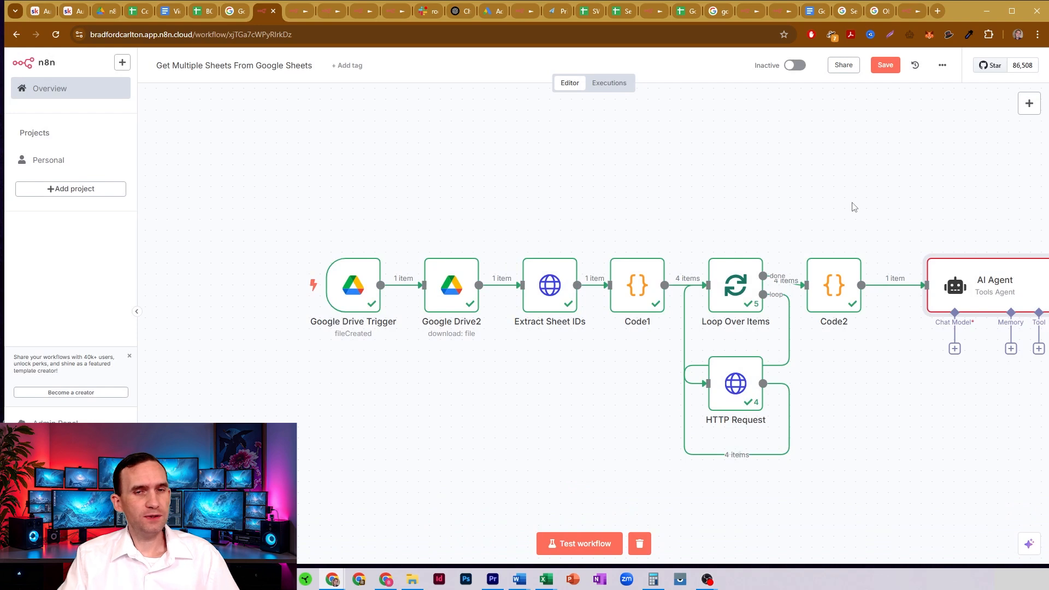
# Step: Delete the AI Agent node from the workflow
pyautogui.moveTo(854, 208); pyautogui.dragTo(1025, 381)
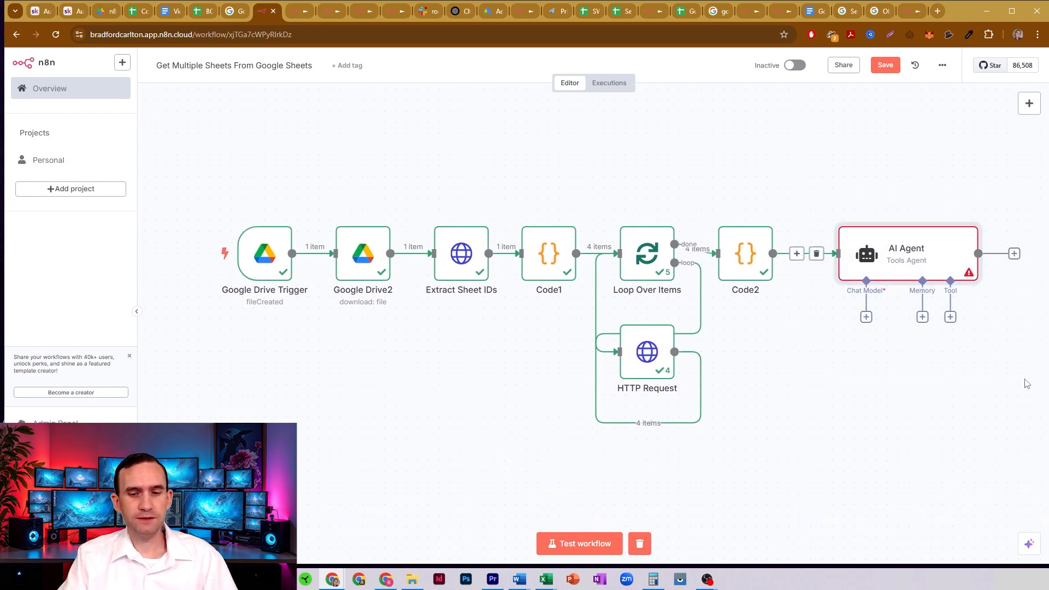
pyautogui.press('Delete')
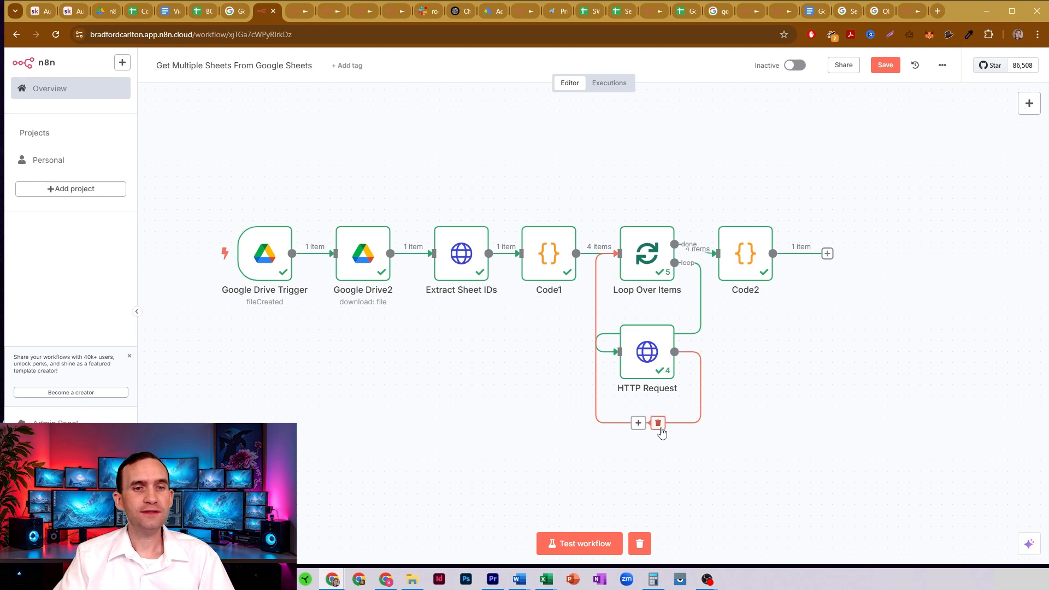
# Step: Remove the HTTP Request's return link to Loop Over Items and insert a Wait node that feeds back into the loop
pyautogui.click(659, 423)
pyautogui.click(729, 352)
pyautogui.write('wait')
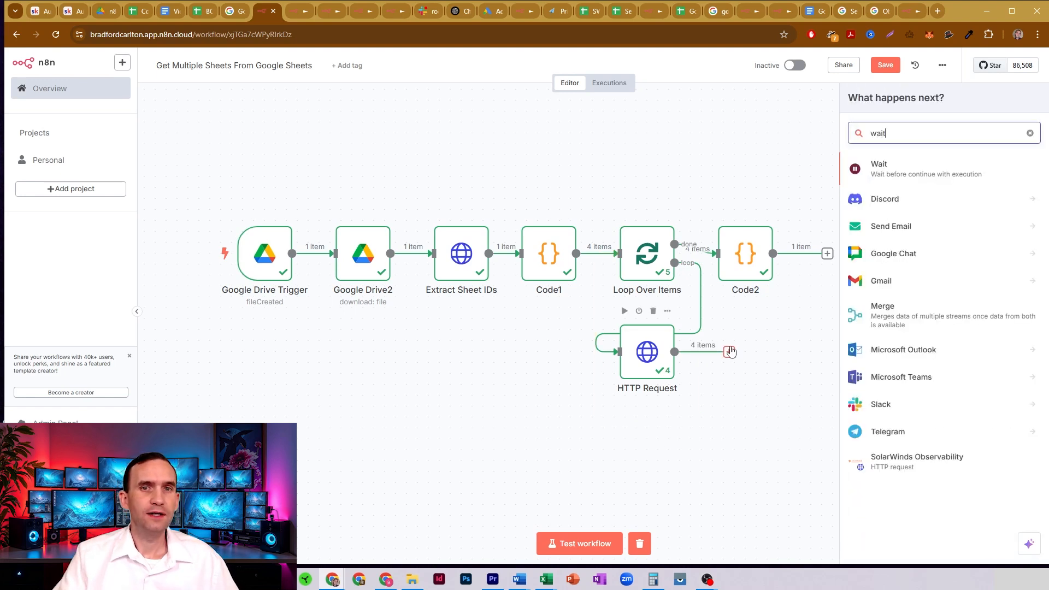
pyautogui.click(915, 164)
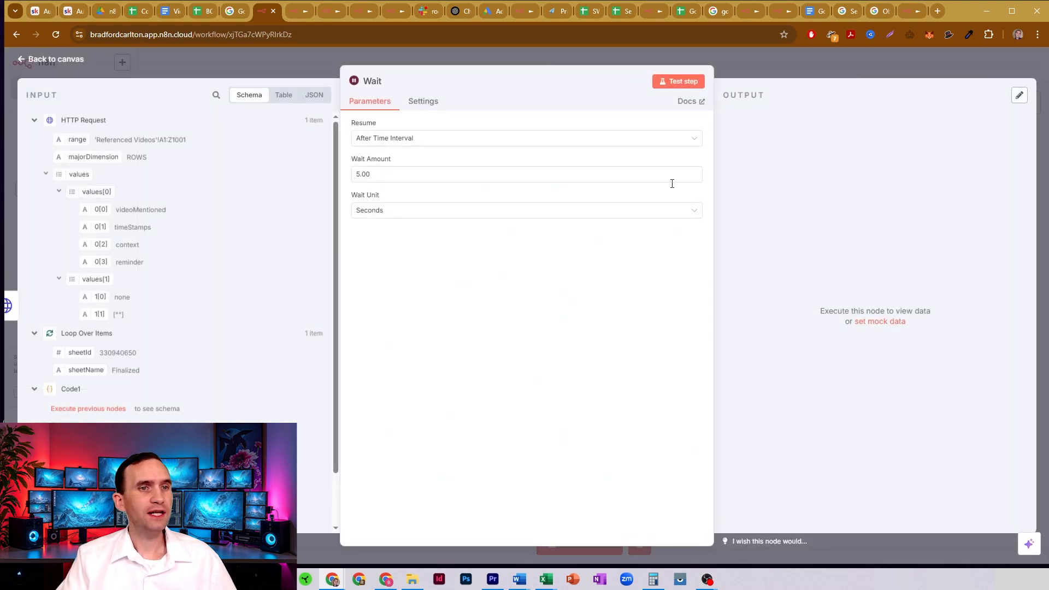
pyautogui.click(742, 62)
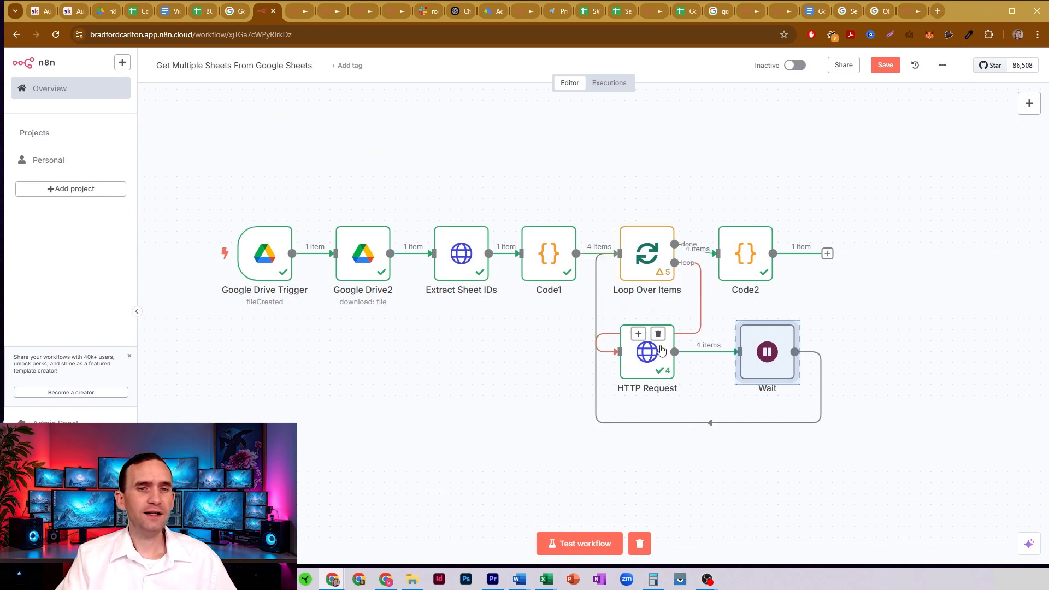
# Step: Move the HTTP Request node closer to the Wait node and check the Wait node's interval settings
pyautogui.moveTo(637, 367); pyautogui.dragTo(659, 367)
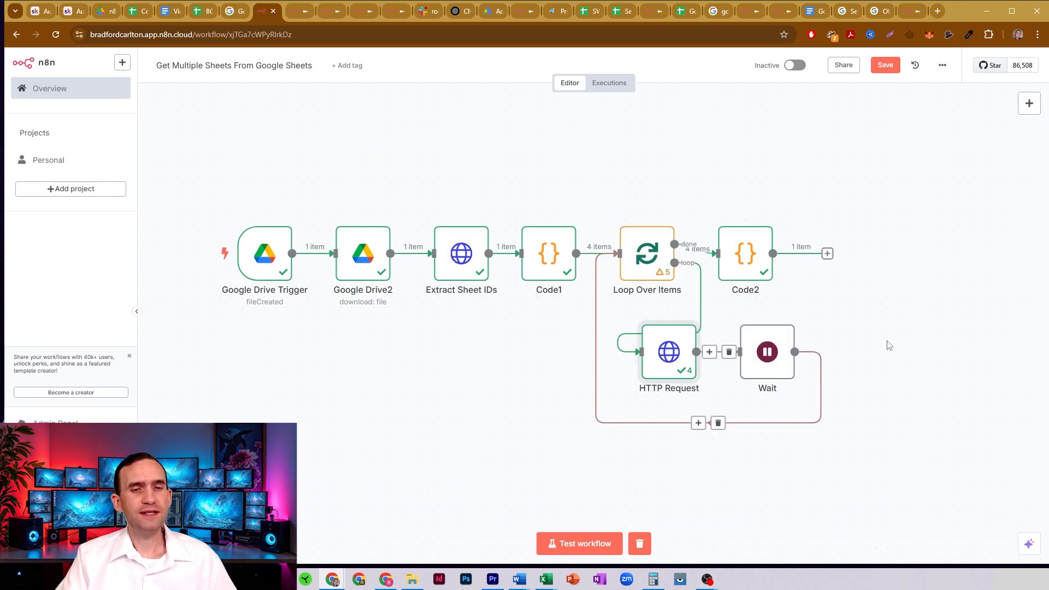
pyautogui.doubleClick(767, 352)
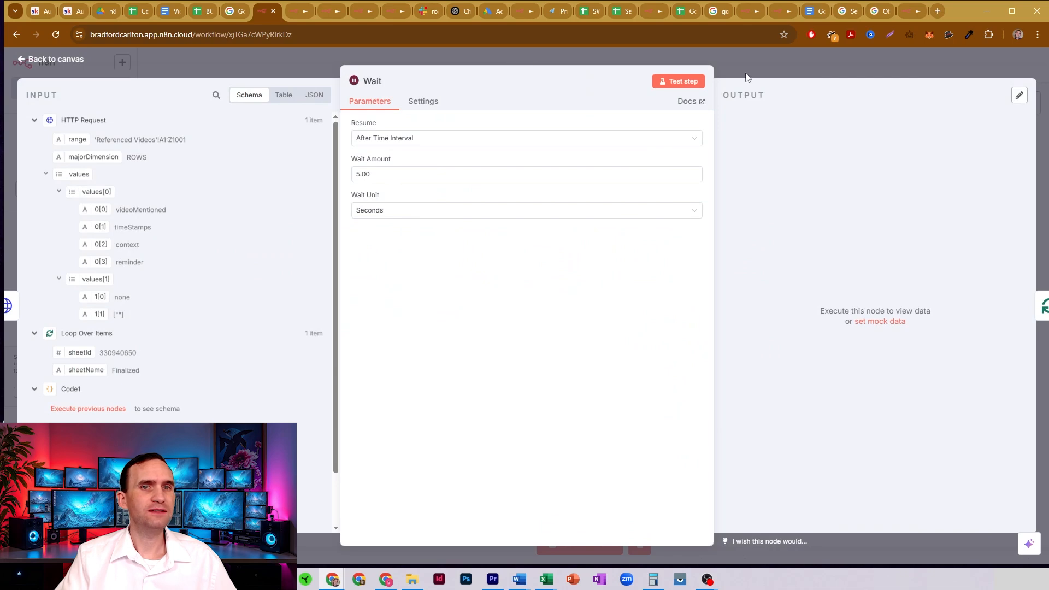
pyautogui.press('Escape')
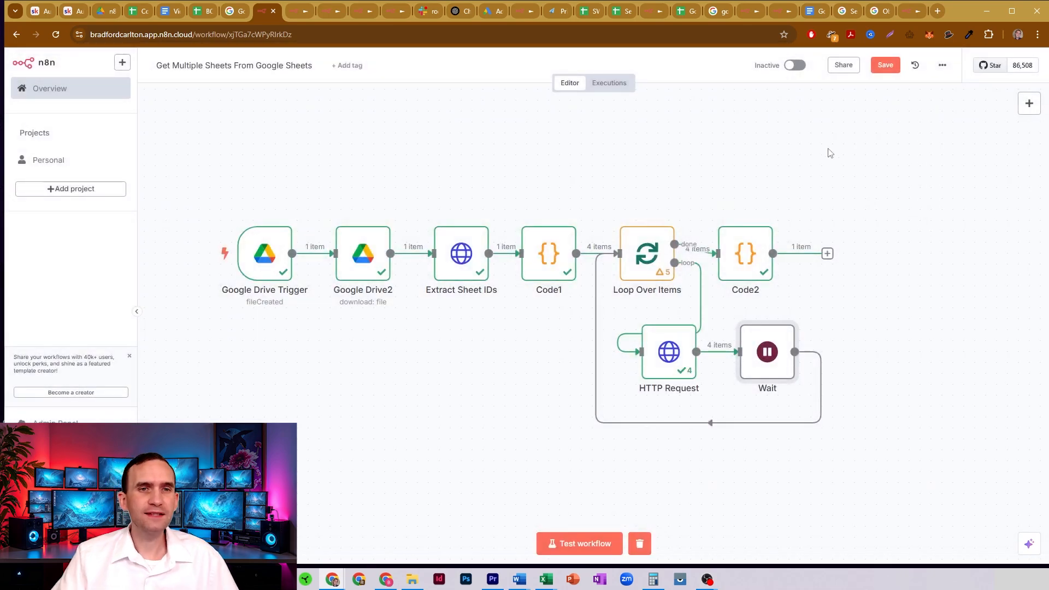